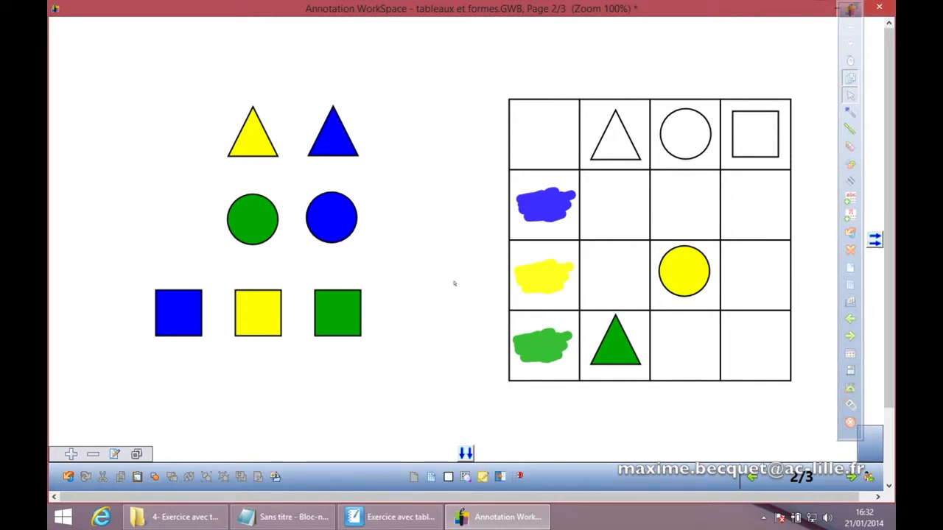
# Step: Go to page 3 and drag the word "mangera" into the futur cell of the 3e pers.sing row
pyautogui.click(850, 336)
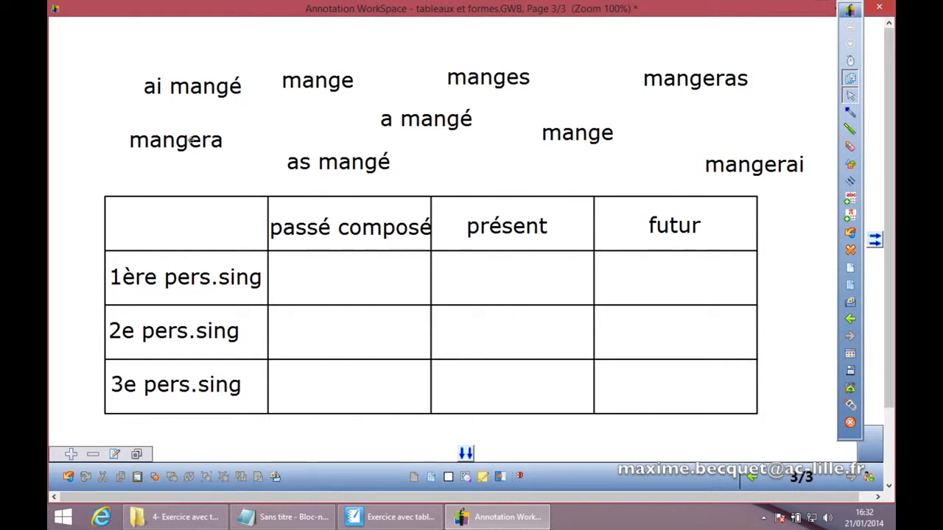
pyautogui.moveTo(189, 139); pyautogui.dragTo(677, 381)
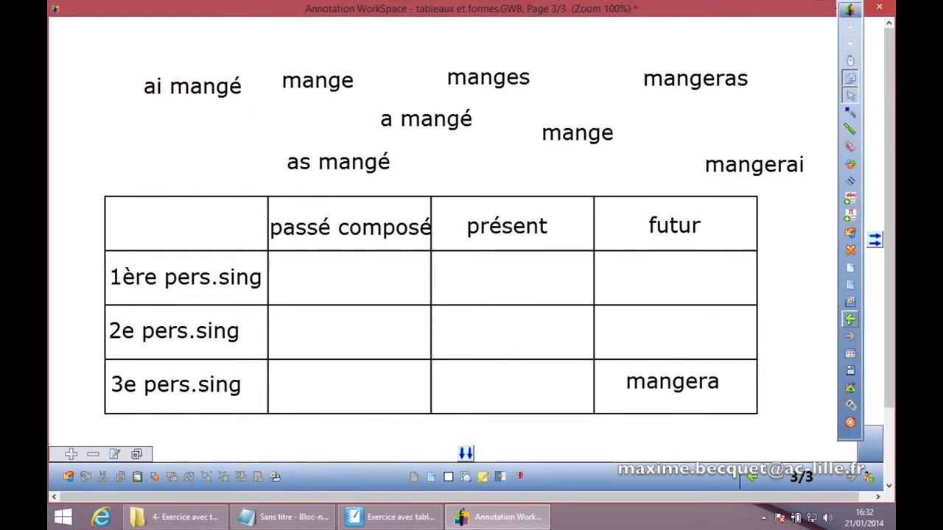
# Step: Return briefly to page 2, come back to page 3, and add a new blank page at the end of the document
pyautogui.click(850, 319)
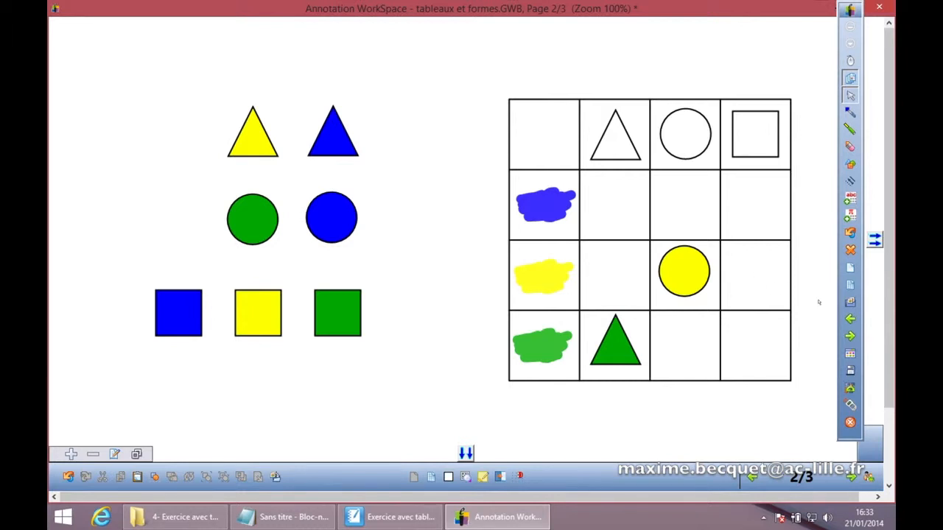
pyautogui.click(850, 336)
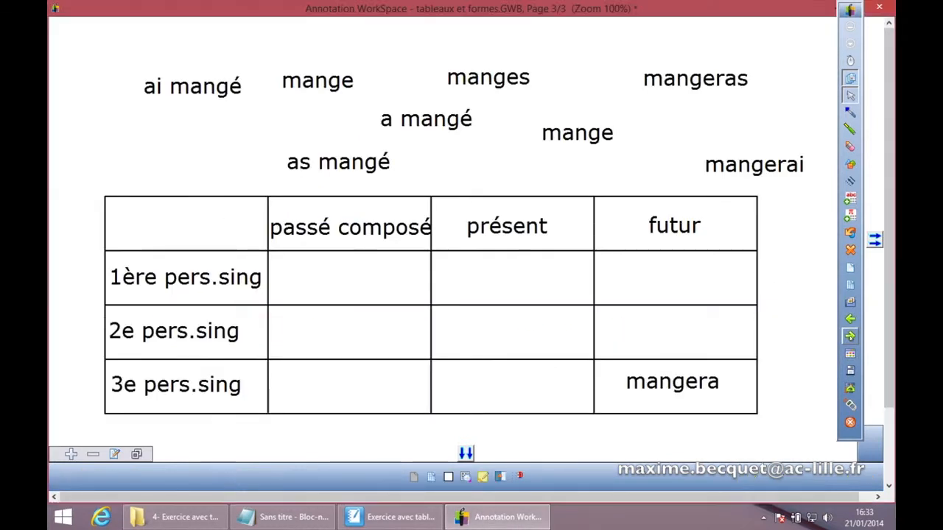
pyautogui.click(850, 268)
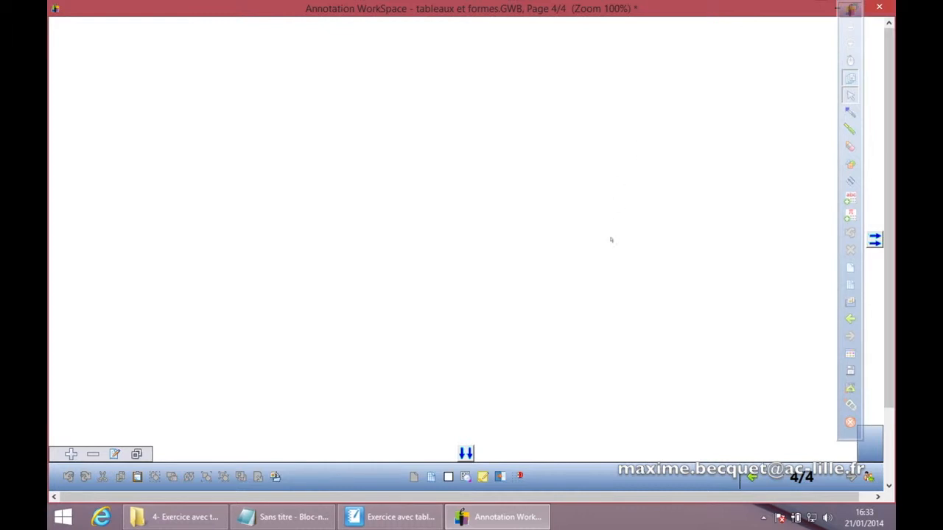
# Step: Turn on snap to grid and, in Preferences, make the magnetic grid visible and increase its spacing in pixels
pyautogui.click(520, 477)
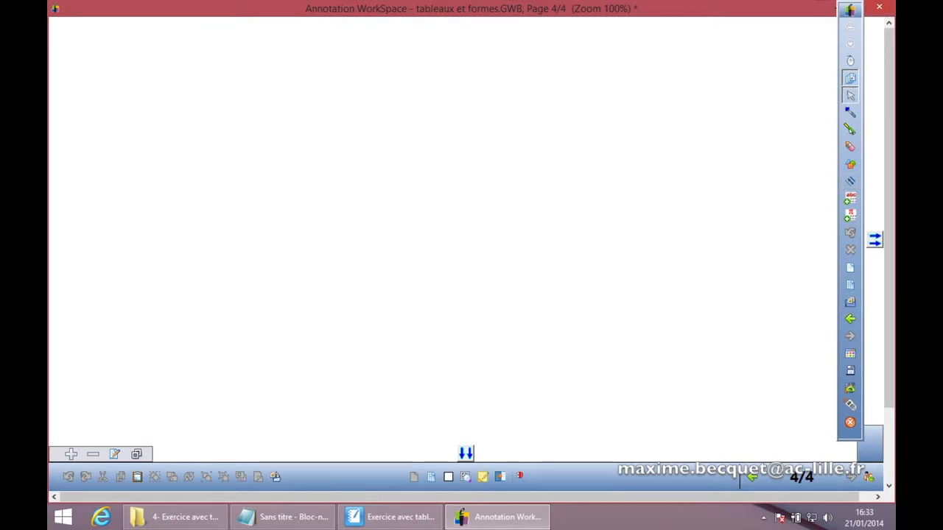
pyautogui.click(849, 42)
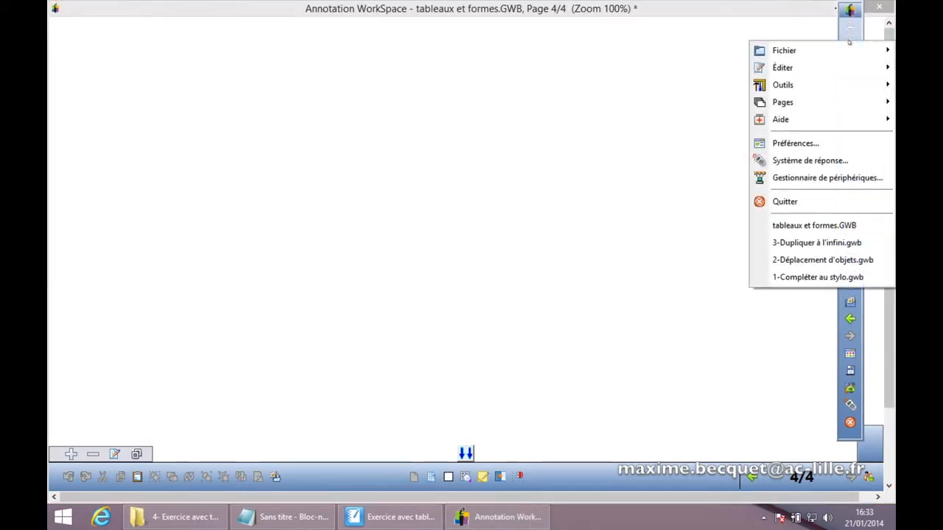
pyautogui.click(803, 144)
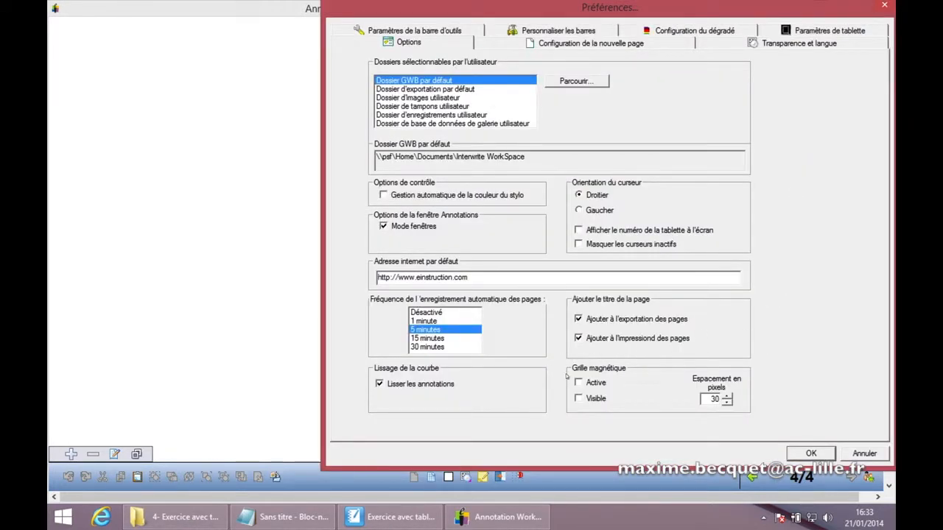
pyautogui.click(578, 398)
pyautogui.click(727, 398)
pyautogui.click(727, 397)
pyautogui.click(727, 398)
pyautogui.click(728, 398)
pyautogui.click(727, 398)
pyautogui.click(727, 397)
pyautogui.click(727, 398)
pyautogui.click(811, 453)
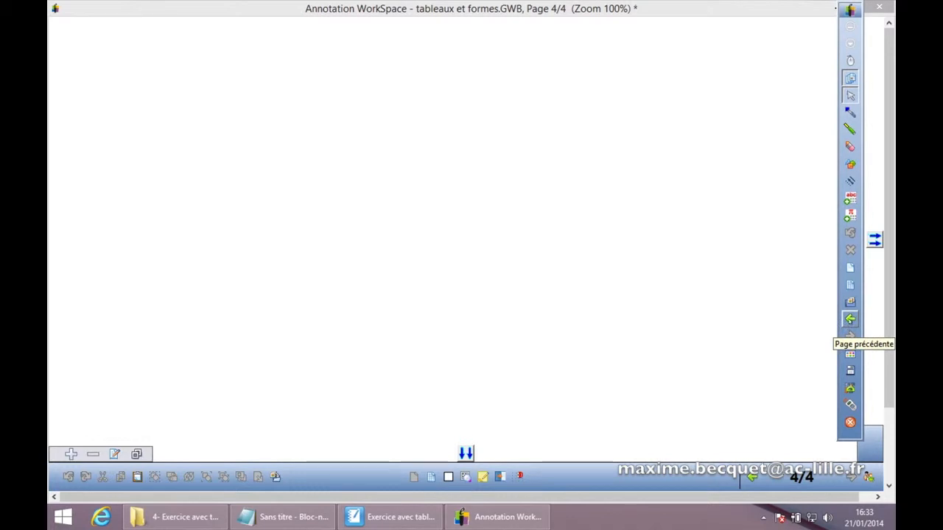
# Step: With the grid visible on the new page, draw five equally spaced horizontal lines with the Line tool
pyautogui.click(851, 321)
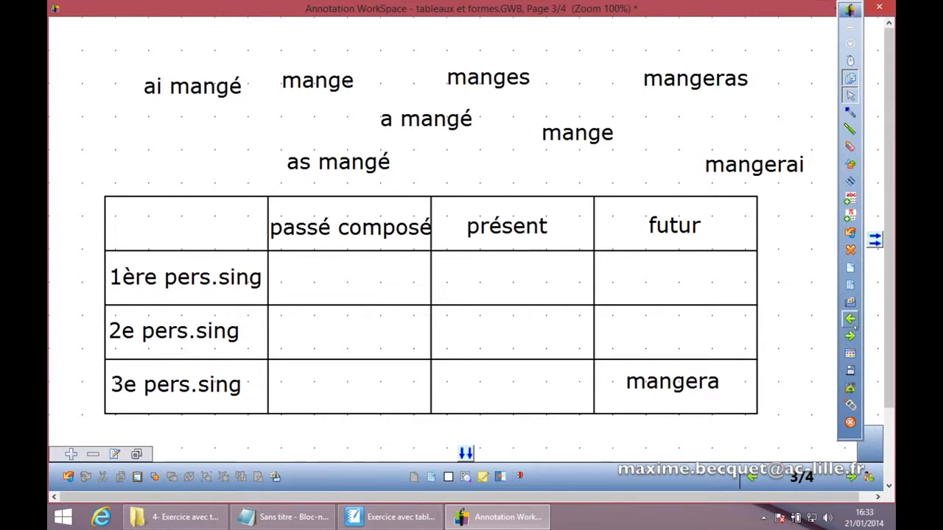
pyautogui.click(851, 336)
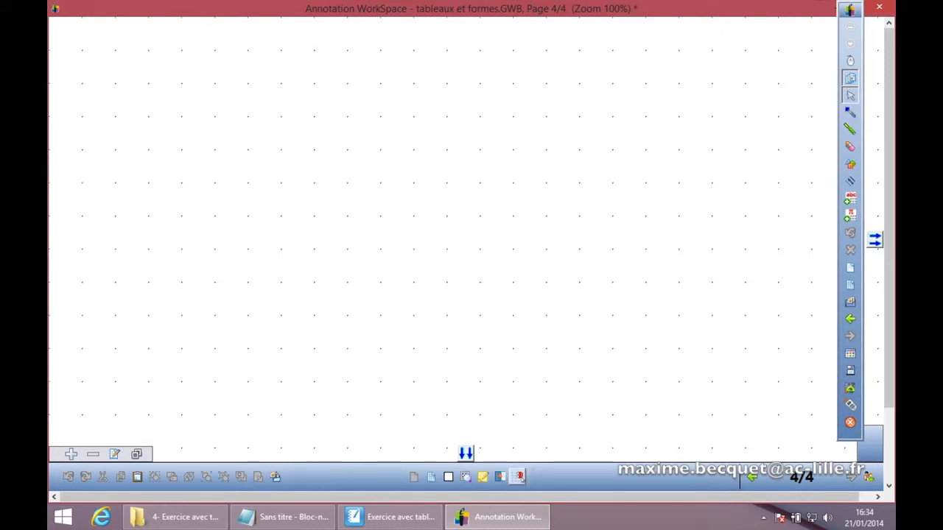
pyautogui.click(520, 477)
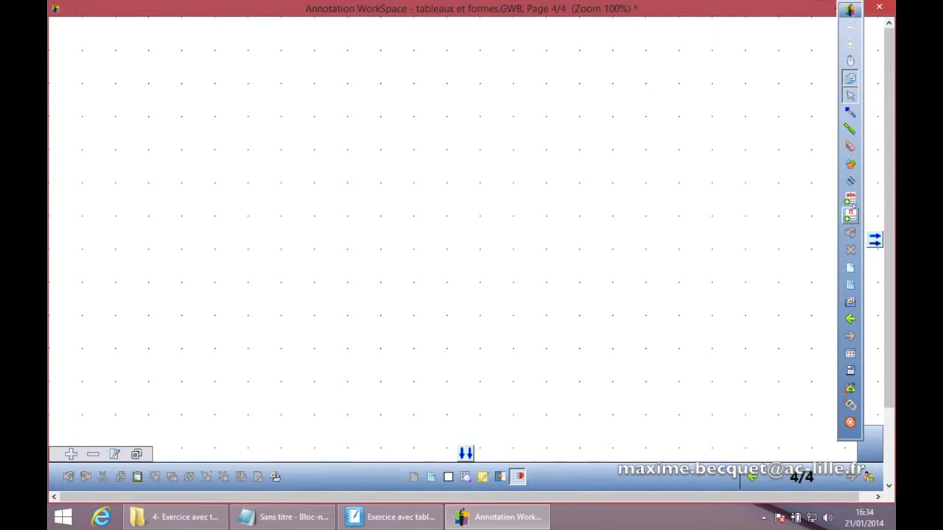
pyautogui.click(850, 181)
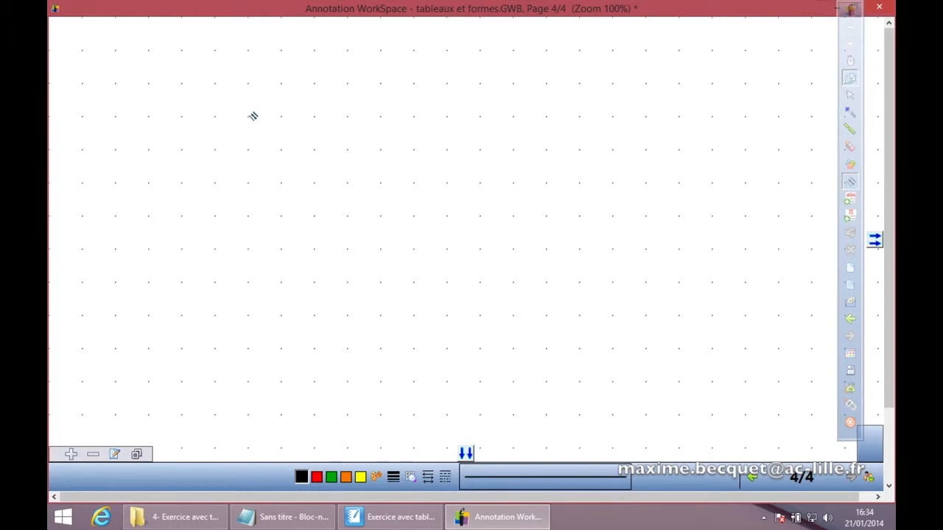
pyautogui.moveTo(250, 118); pyautogui.dragTo(381, 116)
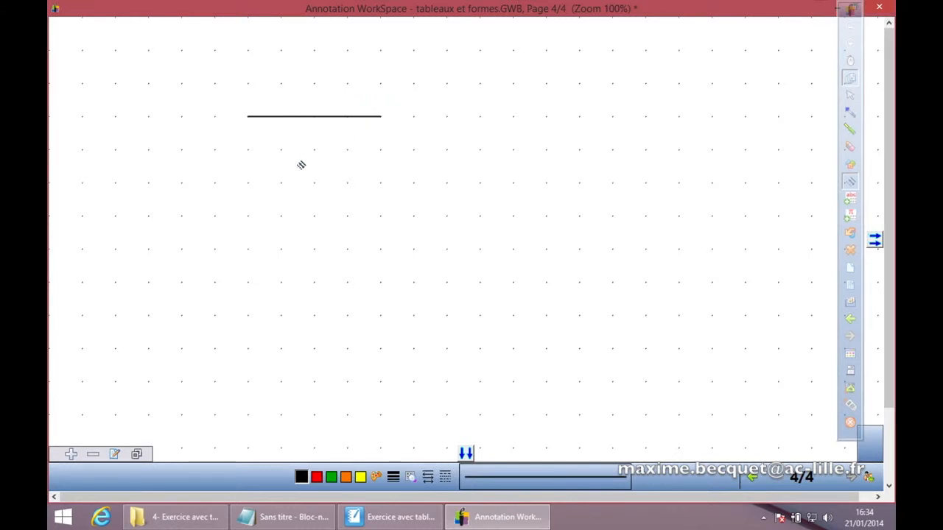
pyautogui.moveTo(250, 151); pyautogui.dragTo(381, 149)
pyautogui.moveTo(256, 184); pyautogui.dragTo(379, 184)
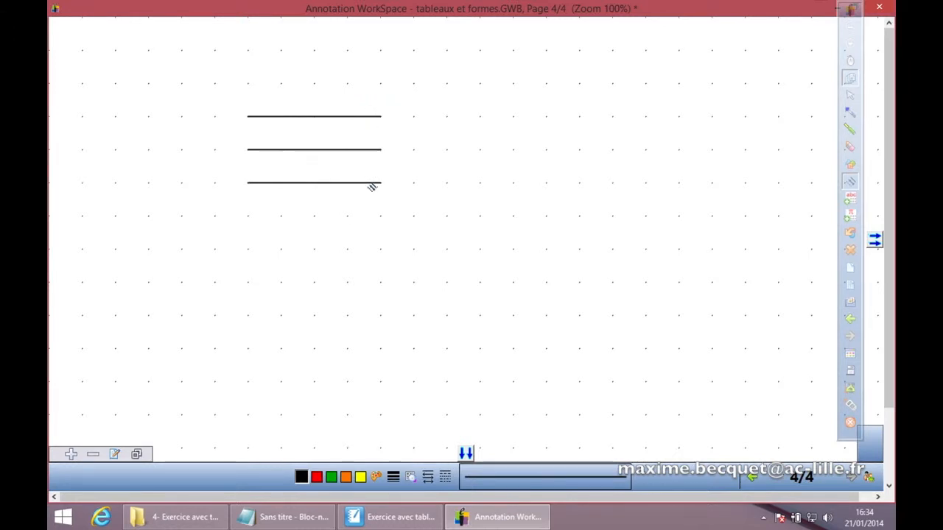
pyautogui.moveTo(251, 218); pyautogui.dragTo(380, 216)
pyautogui.moveTo(249, 251); pyautogui.dragTo(381, 250)
# Step: Draw five vertical lines across the horizontal ones to complete a four-by-four grid
pyautogui.moveTo(248, 117); pyautogui.dragTo(259, 242)
pyautogui.moveTo(282, 125); pyautogui.dragTo(284, 242)
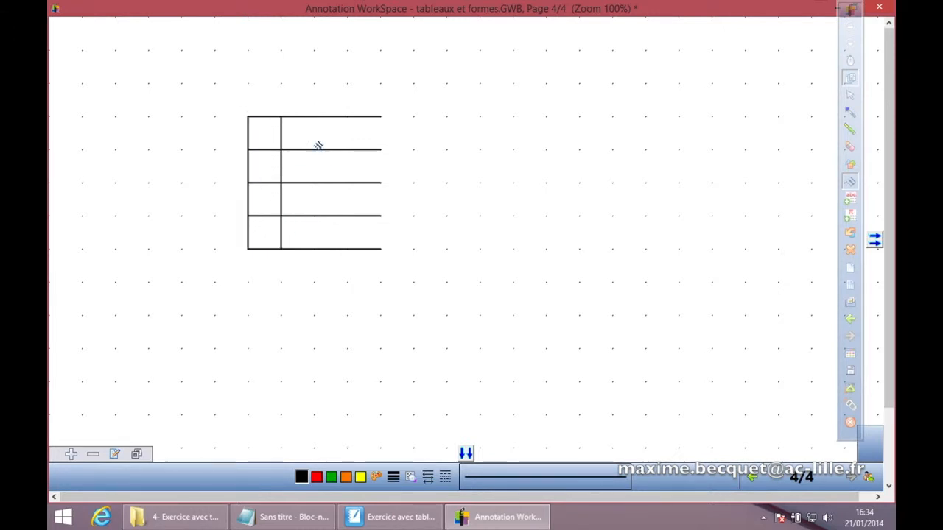
pyautogui.moveTo(315, 118); pyautogui.dragTo(316, 242)
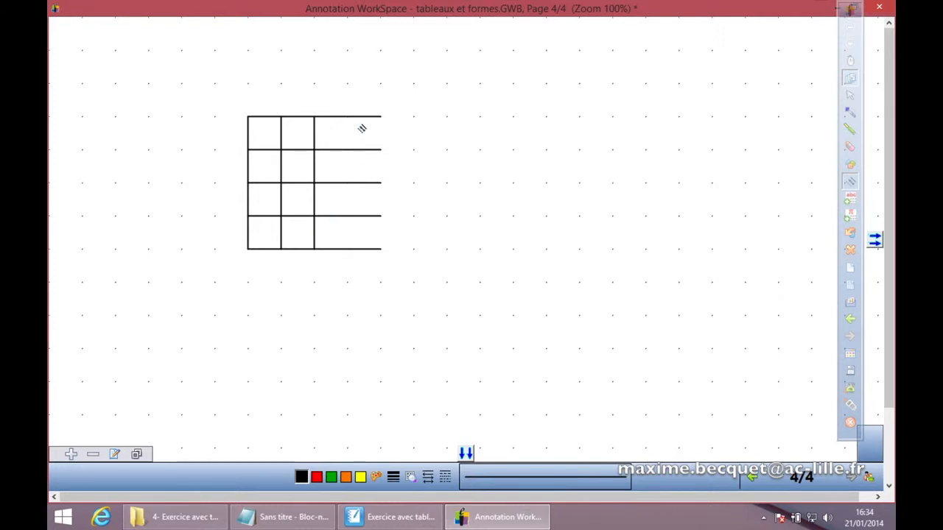
pyautogui.moveTo(349, 120); pyautogui.dragTo(347, 243)
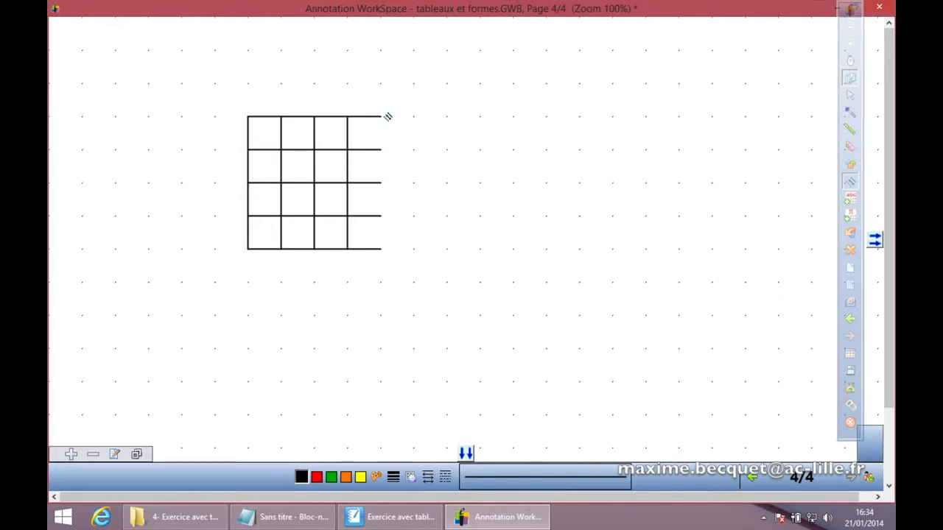
pyautogui.moveTo(380, 117); pyautogui.dragTo(381, 248)
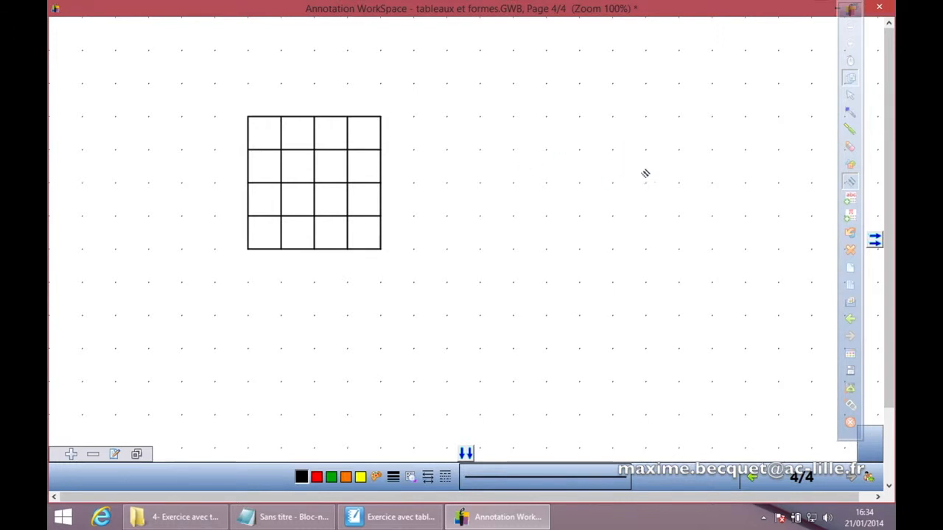
# Step: Select all the grid lines and group them into a single object
pyautogui.click(849, 97)
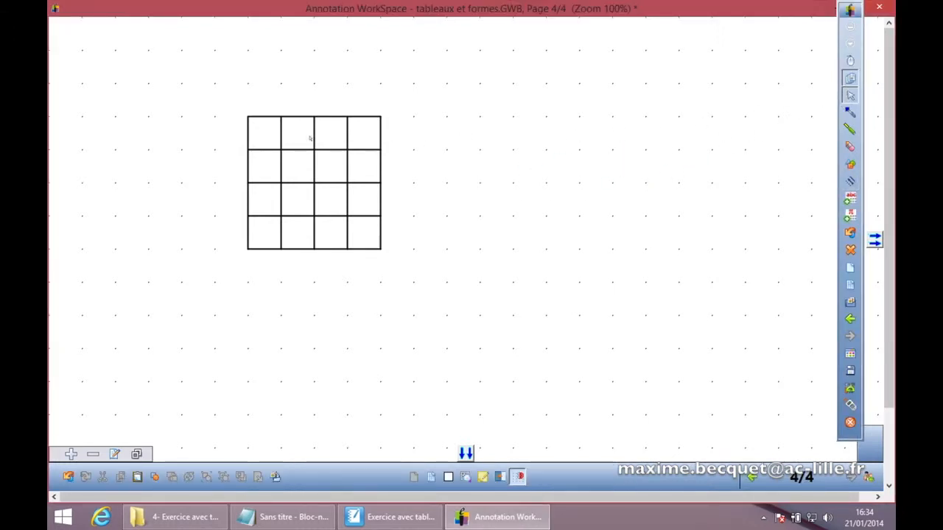
pyautogui.moveTo(220, 93); pyautogui.dragTo(422, 293)
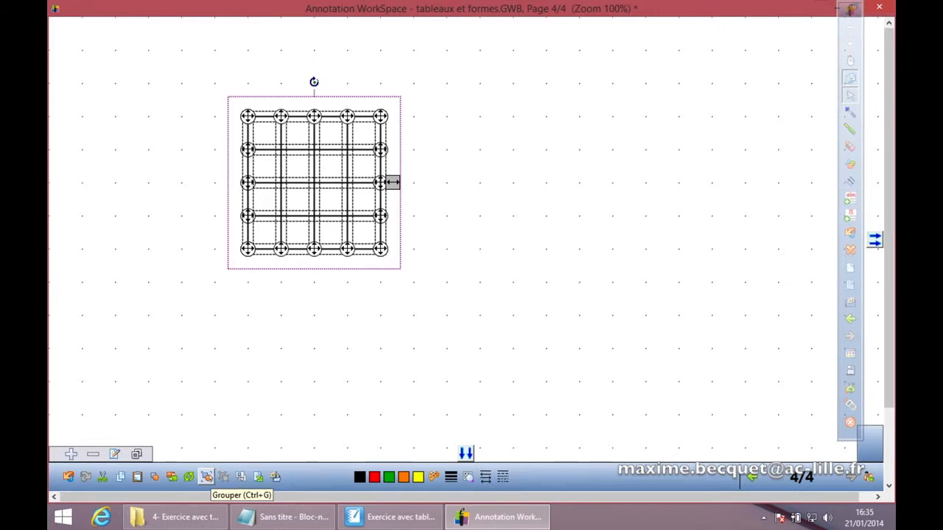
pyautogui.click(206, 477)
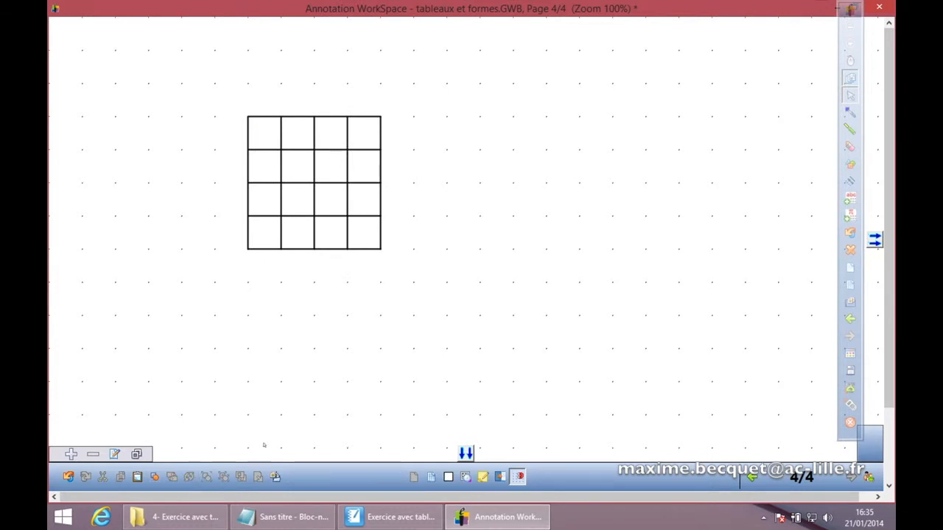
# Step: Select the grouped grid and enlarge it proportionally by dragging its corner handle
pyautogui.click(353, 205)
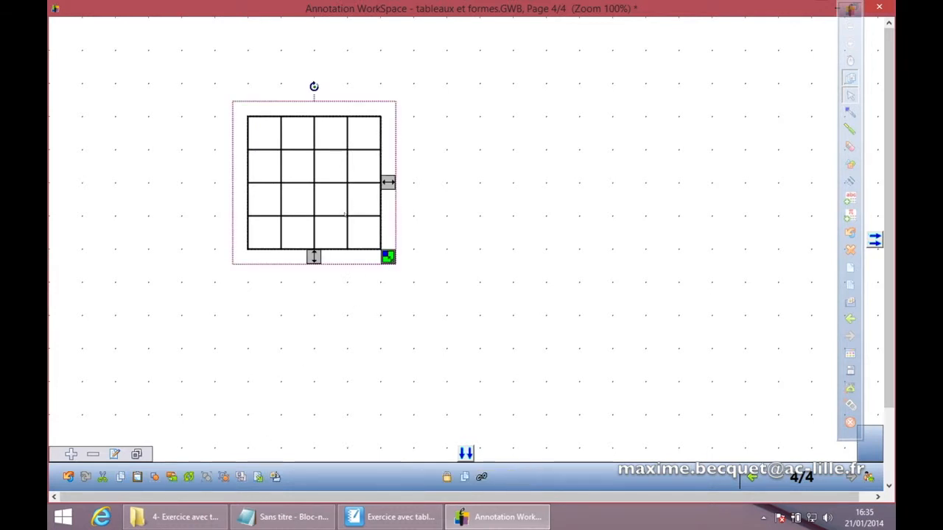
pyautogui.moveTo(388, 257); pyautogui.dragTo(445, 347)
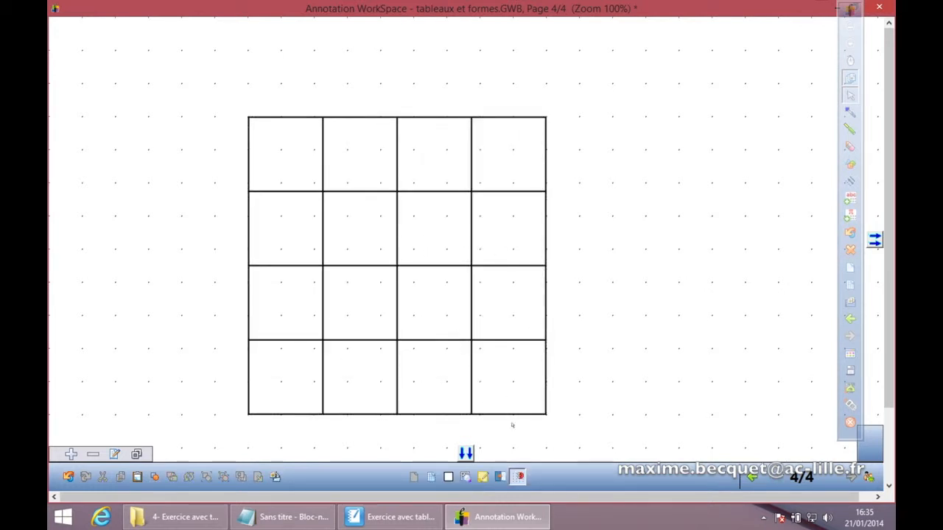
# Step: Move the grid to the right side of the page and turn snap to grid off
pyautogui.moveTo(290, 120); pyautogui.dragTo(575, 94)
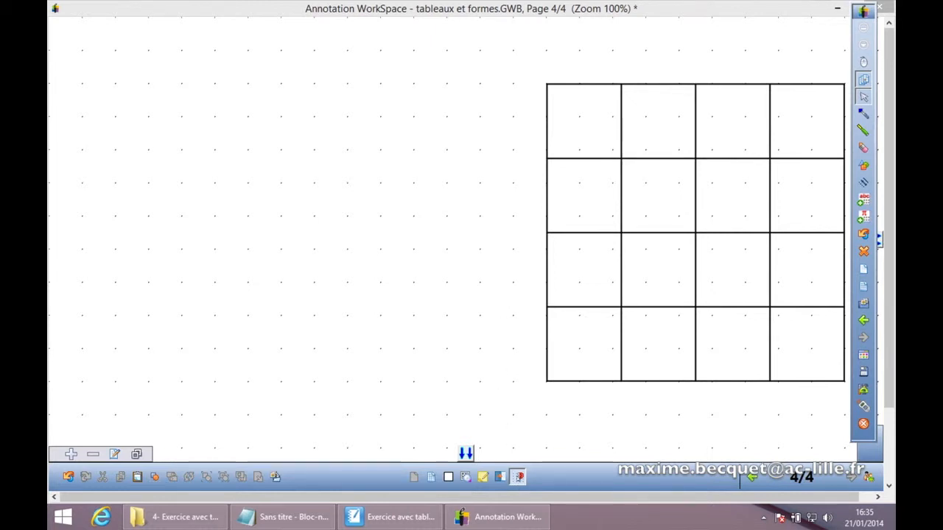
pyautogui.click(519, 477)
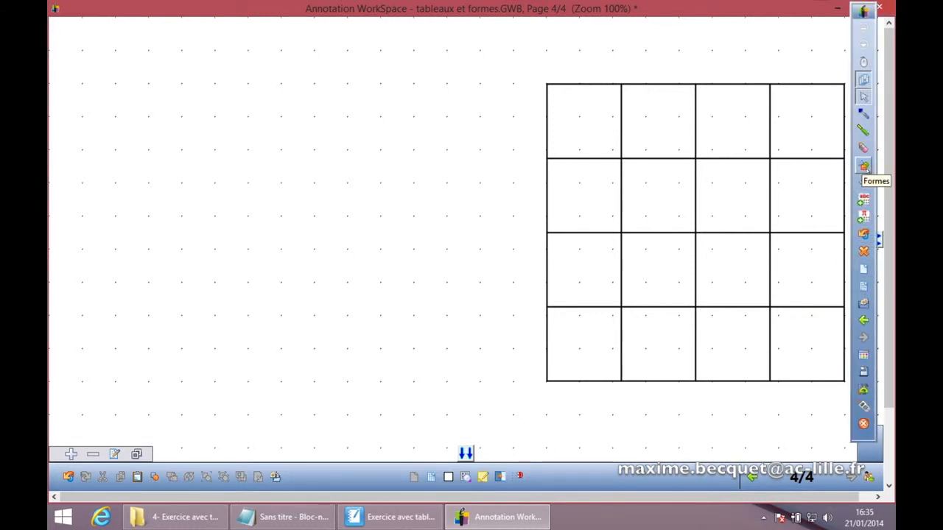
# Step: With the Shapes tool, choose the square shape and line thickness, then draw a small unfilled square left of the grid
pyautogui.click(863, 166)
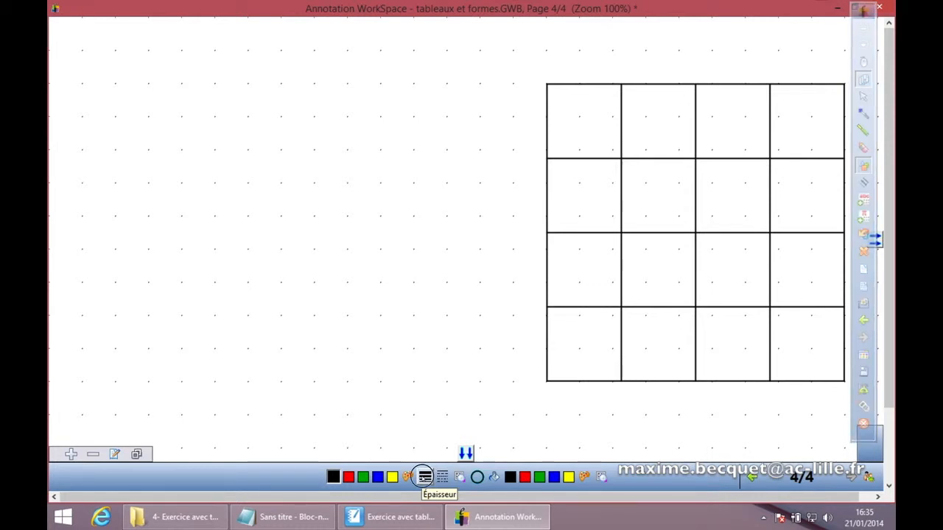
pyautogui.click(425, 477)
pyautogui.click(306, 478)
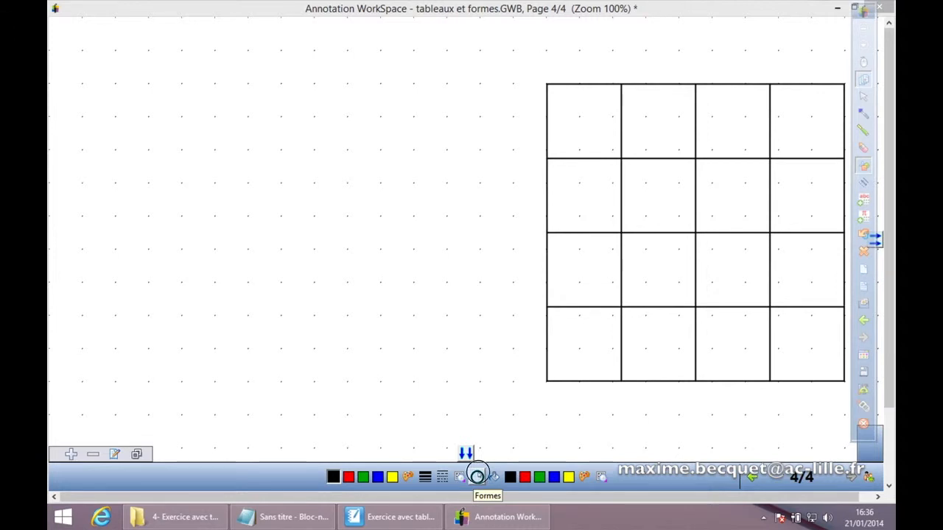
pyautogui.click(476, 477)
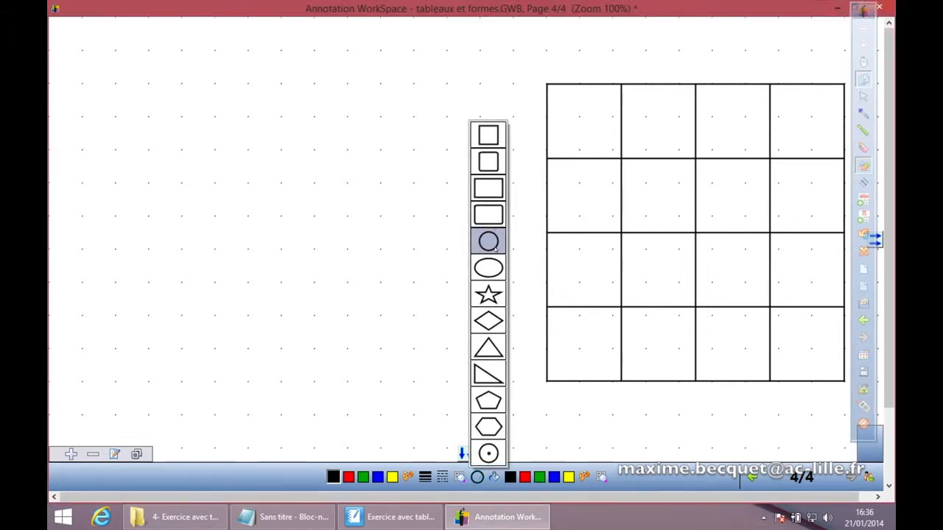
pyautogui.click(488, 135)
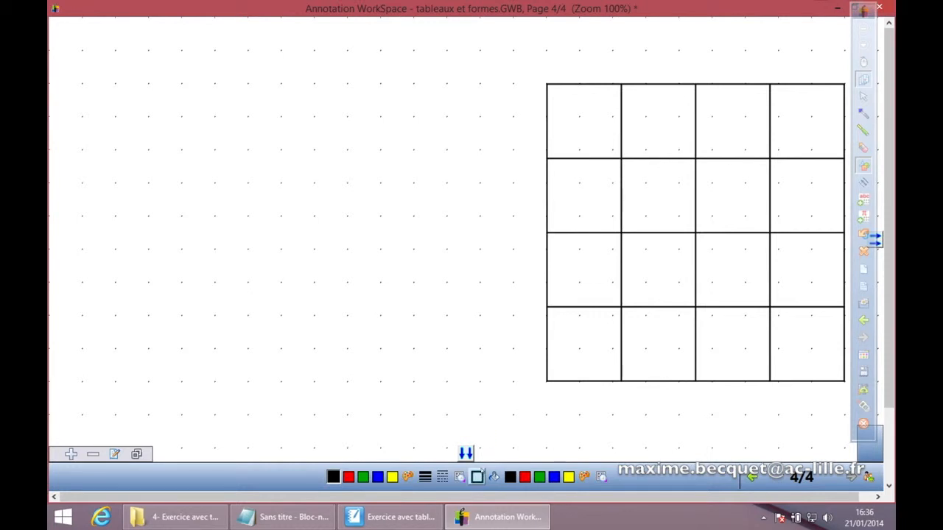
pyautogui.click(493, 477)
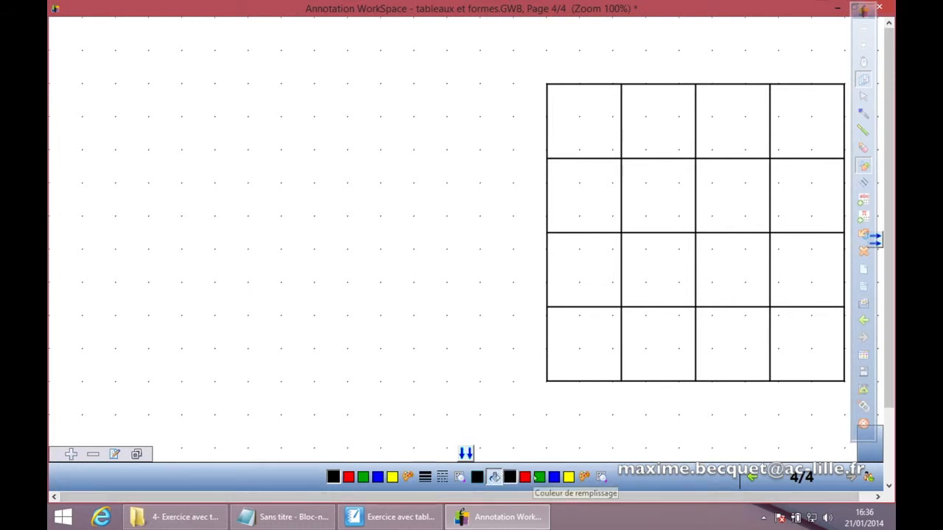
pyautogui.click(477, 477)
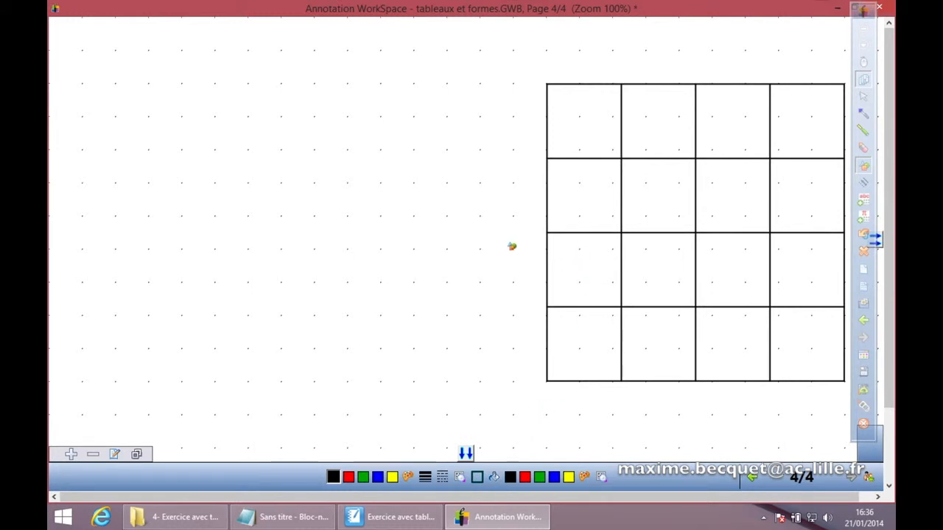
pyautogui.moveTo(434, 112); pyautogui.dragTo(487, 164)
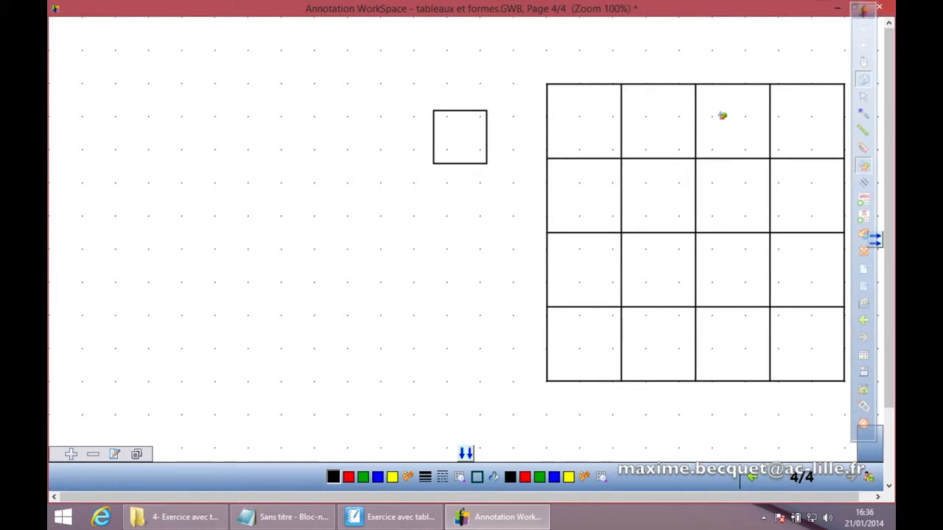
# Step: Move the square into the second cell of the grid's top row
pyautogui.click(863, 96)
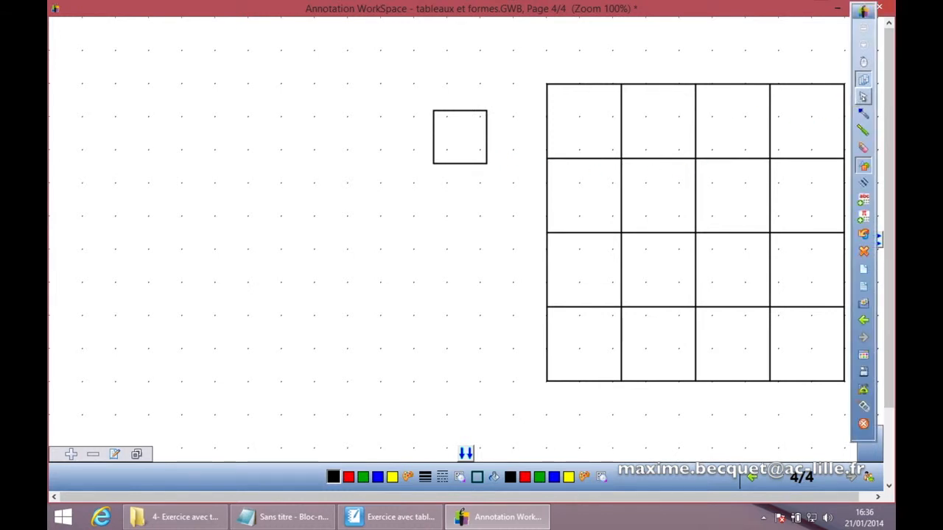
pyautogui.moveTo(447, 112); pyautogui.dragTo(655, 110)
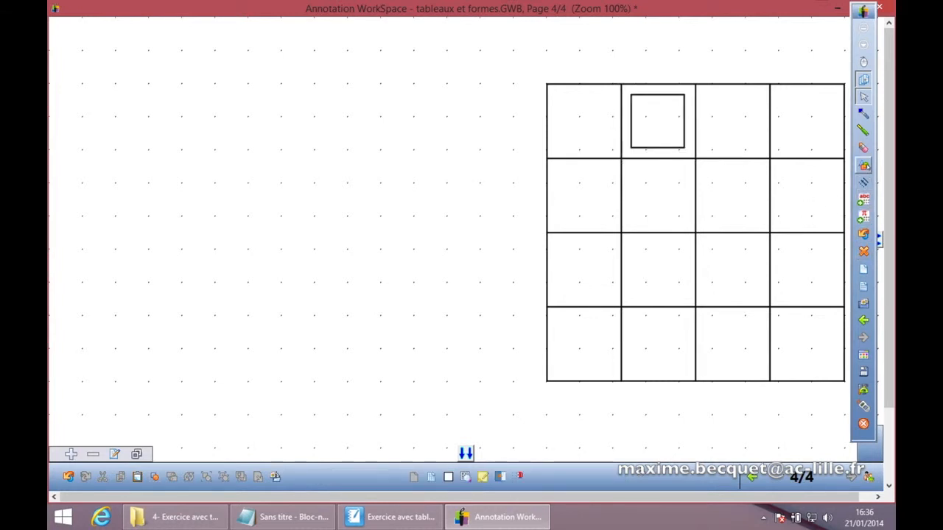
# Step: With the Shapes tool, choose the triangle shape and draw a small unfilled triangle left of the grid
pyautogui.click(864, 163)
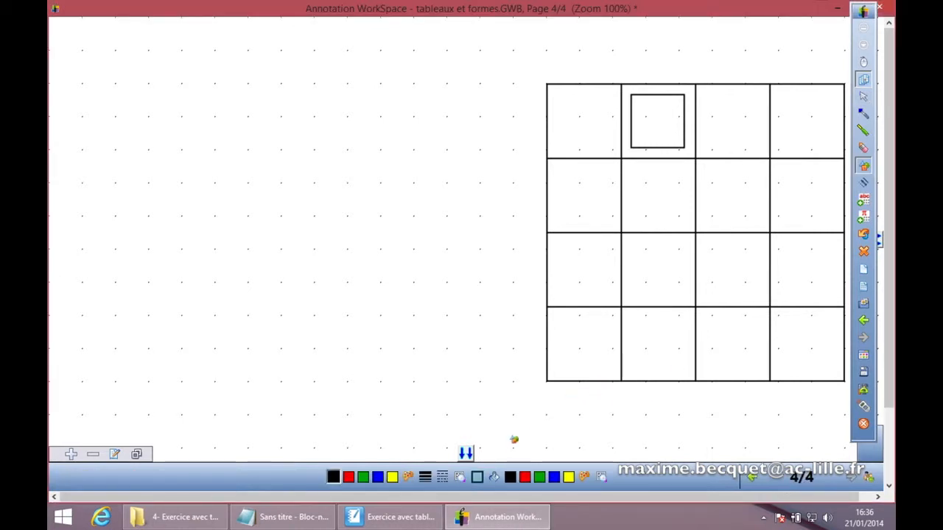
pyautogui.click(477, 477)
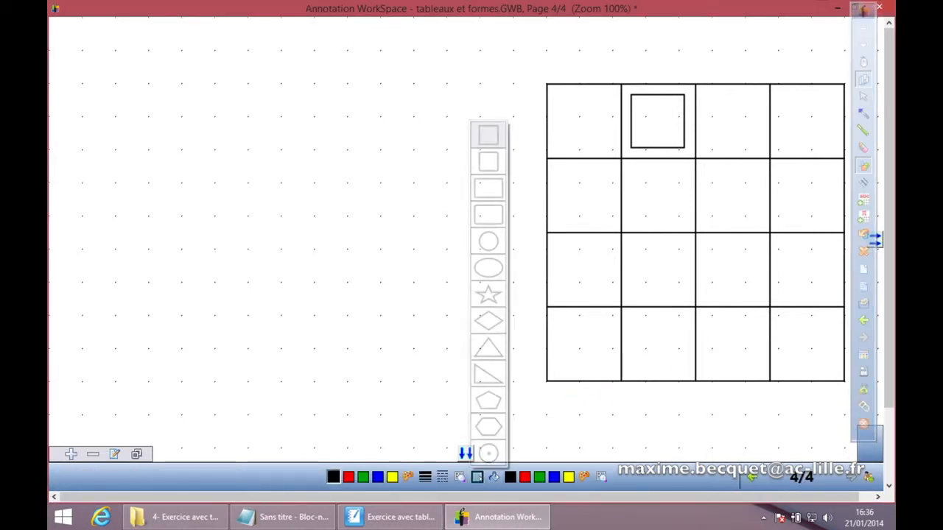
pyautogui.click(488, 348)
pyautogui.moveTo(430, 166); pyautogui.dragTo(465, 201)
pyautogui.click(863, 96)
pyautogui.moveTo(452, 179); pyautogui.dragTo(495, 110)
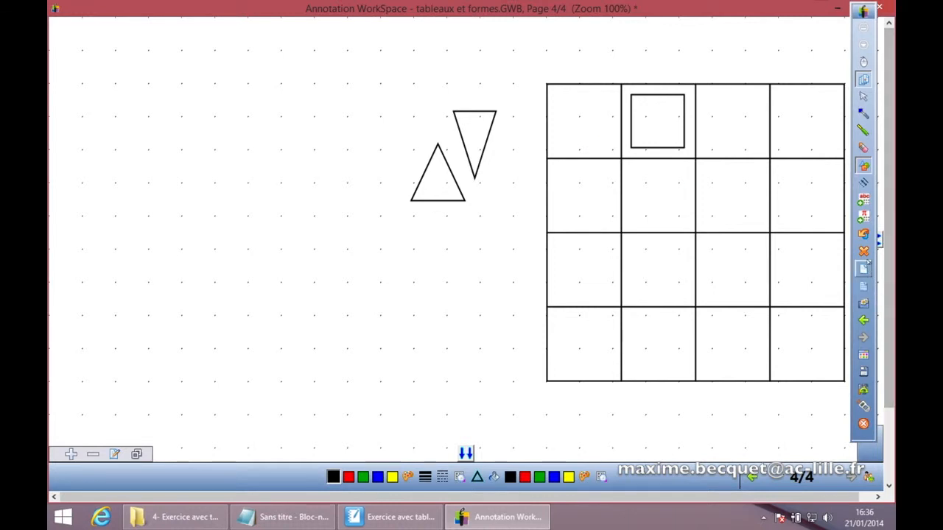
pyautogui.click(864, 235)
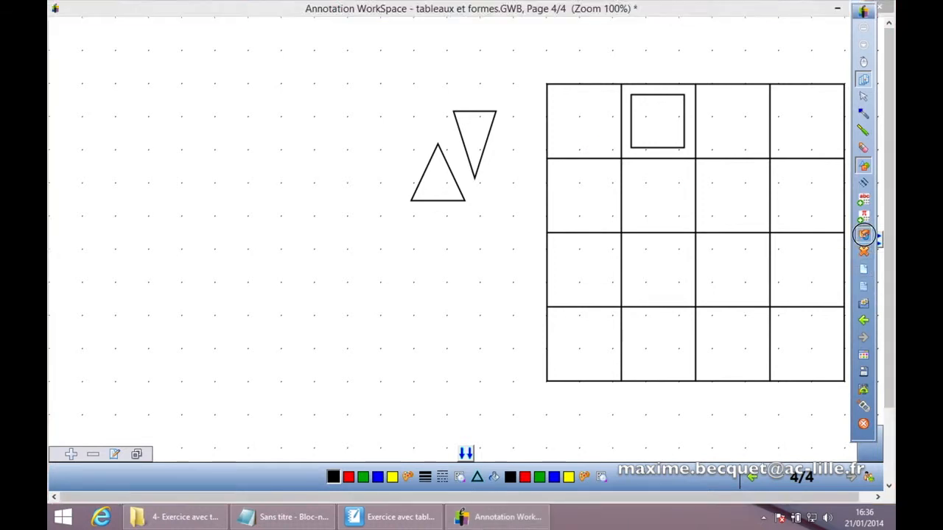
# Step: Move the triangle into the third cell of the grid's top row
pyautogui.click(865, 99)
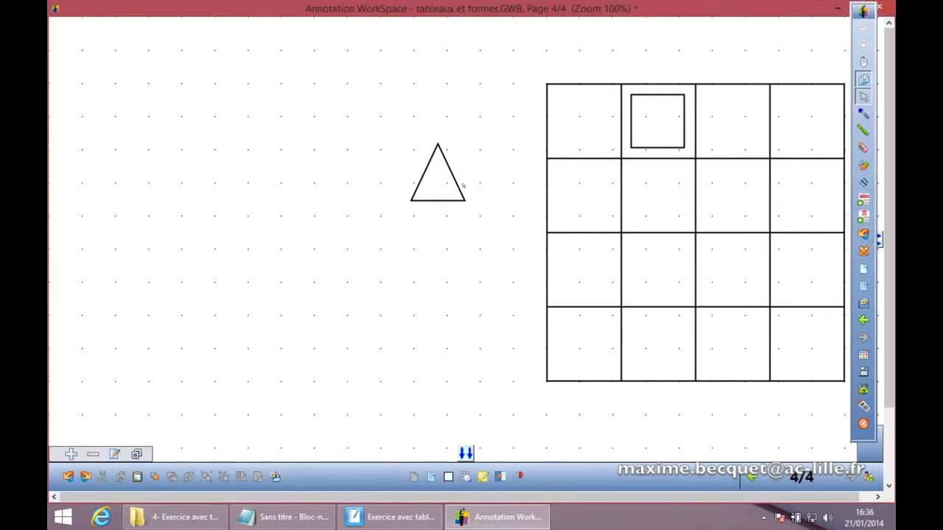
pyautogui.moveTo(459, 187); pyautogui.dragTo(750, 140)
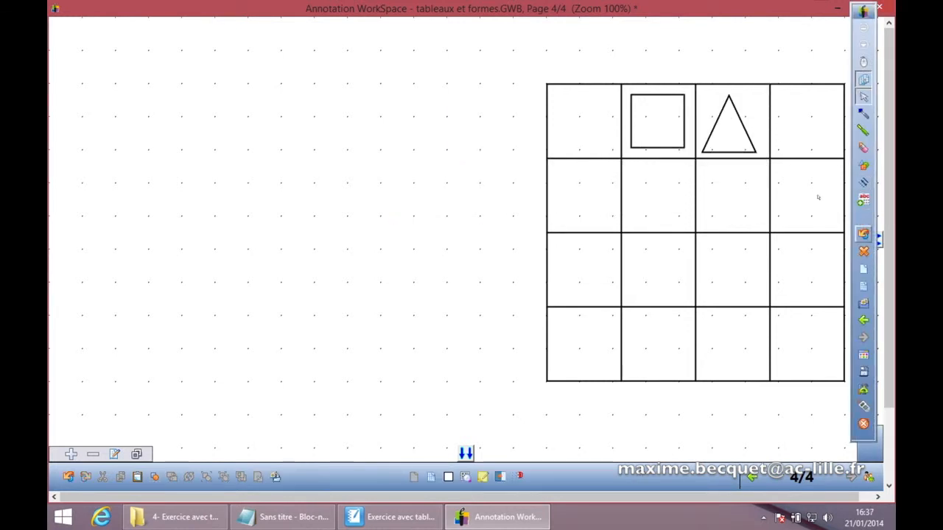
# Step: With the Shapes tool, choose the circle shape and draw a circle in the fourth cell of the top row
pyautogui.click(863, 165)
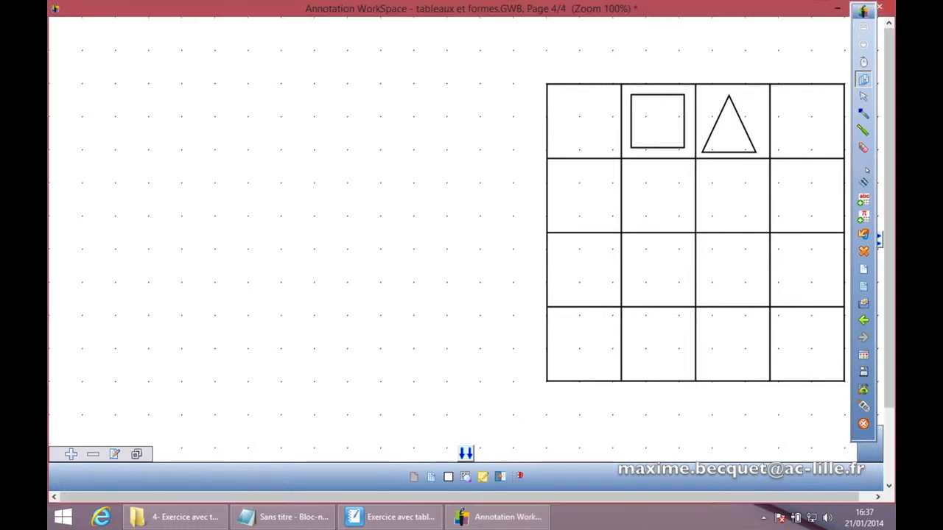
pyautogui.click(477, 477)
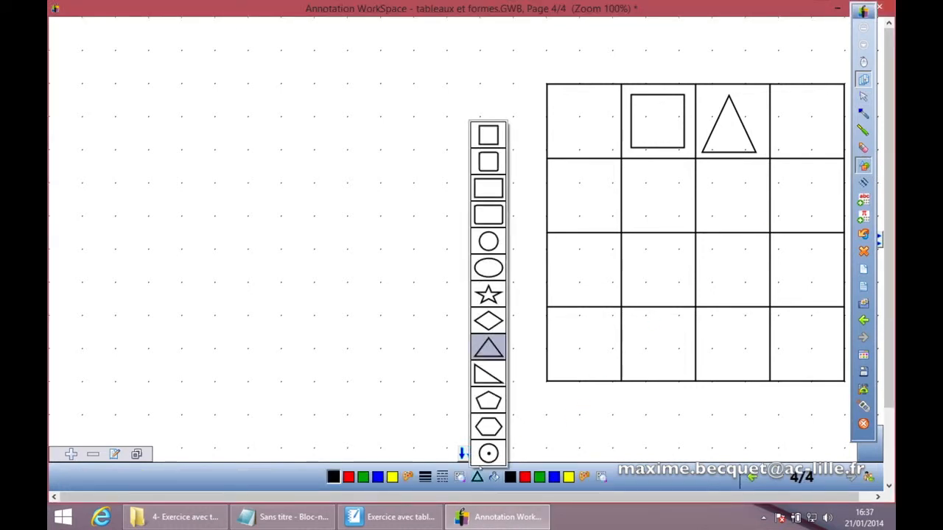
pyautogui.click(488, 242)
pyautogui.moveTo(786, 95); pyautogui.dragTo(826, 128)
# Step: Nudge the triangle slightly to centre it in its cell
pyautogui.click(864, 97)
pyautogui.moveTo(734, 130); pyautogui.dragTo(739, 128)
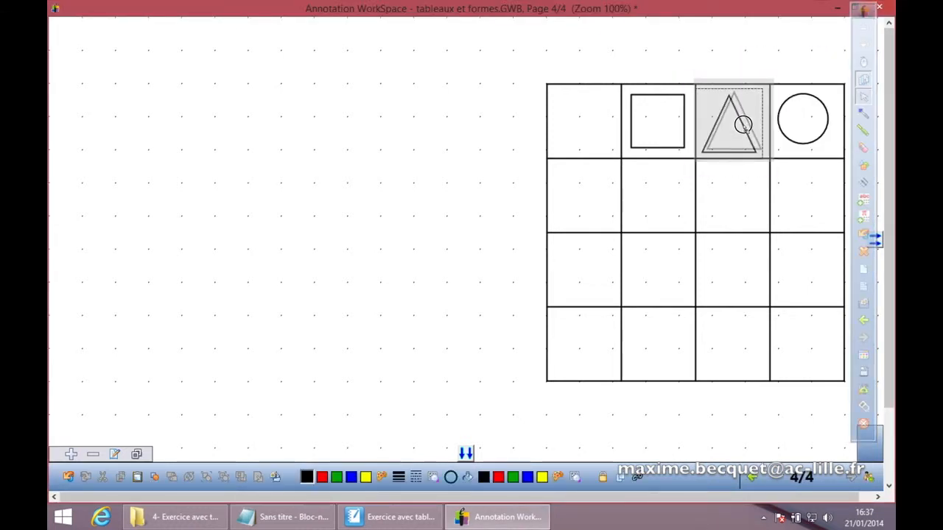
pyautogui.click(728, 58)
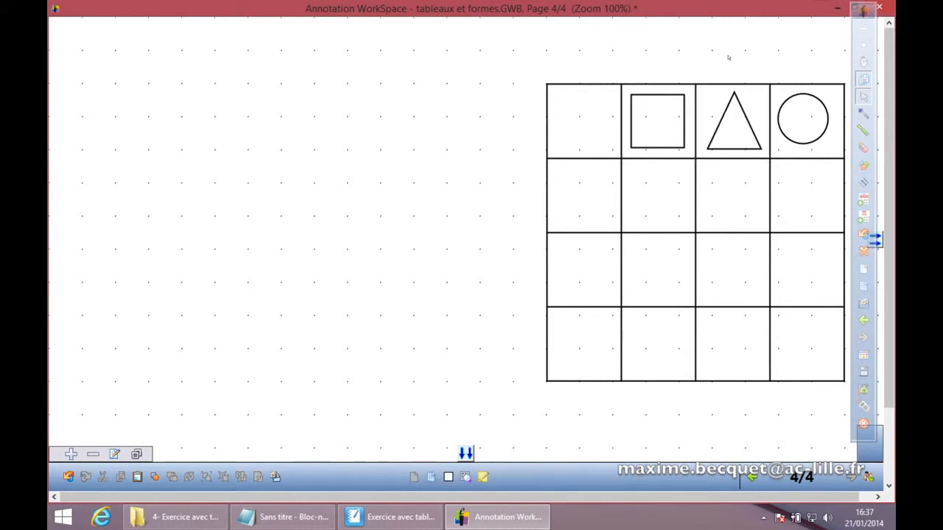
# Step: In copy mode, drag three copies of the grid's square onto the left of the page, staggered diagonally
pyautogui.click(665, 97)
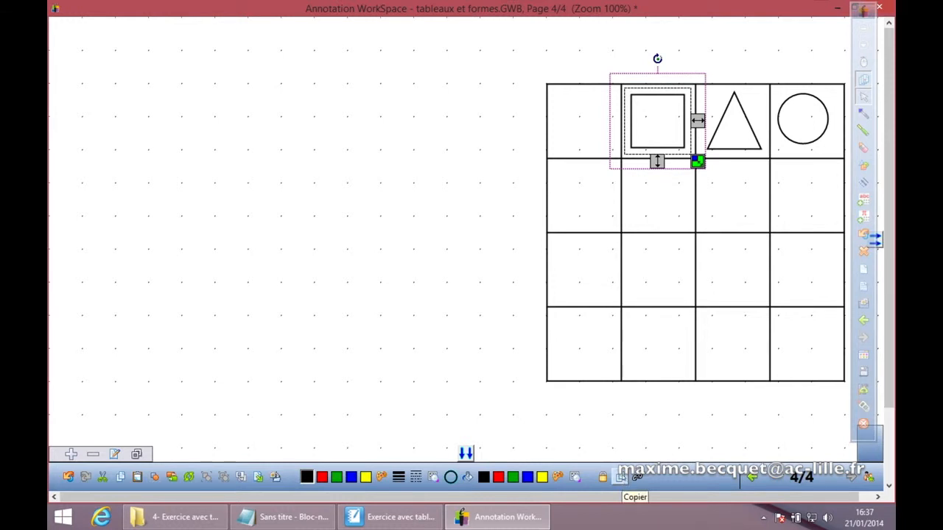
pyautogui.click(621, 477)
pyautogui.moveTo(658, 147); pyautogui.dragTo(261, 156)
pyautogui.moveTo(678, 147); pyautogui.dragTo(348, 153)
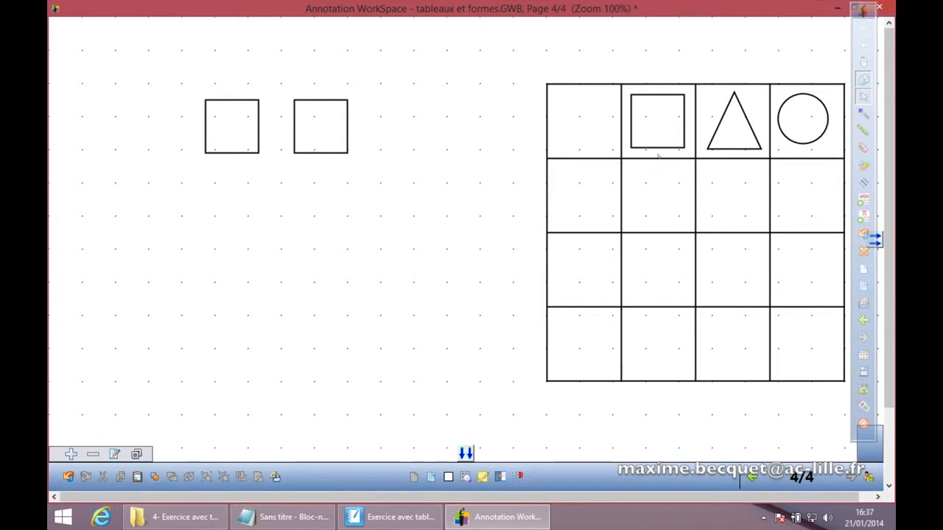
pyautogui.moveTo(665, 150); pyautogui.dragTo(411, 153)
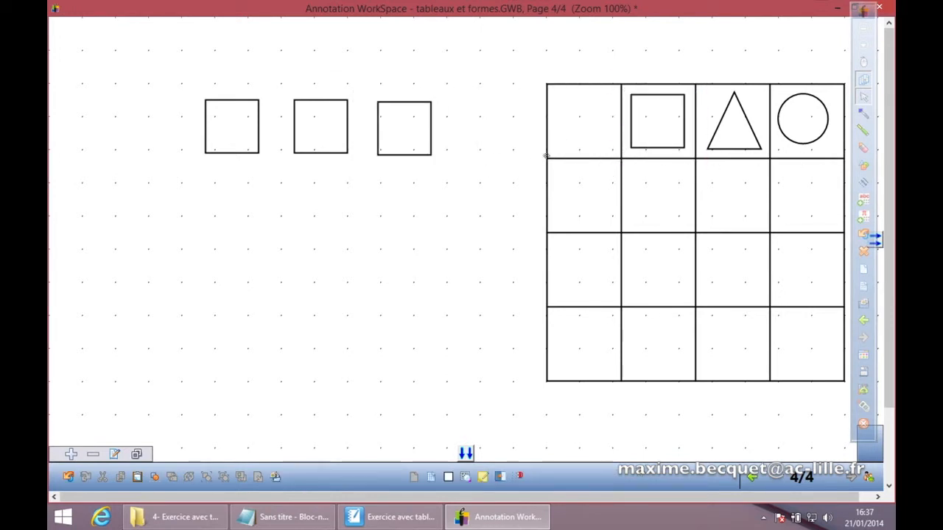
pyautogui.moveTo(317, 152); pyautogui.dragTo(357, 240)
pyautogui.moveTo(403, 156); pyautogui.dragTo(402, 358)
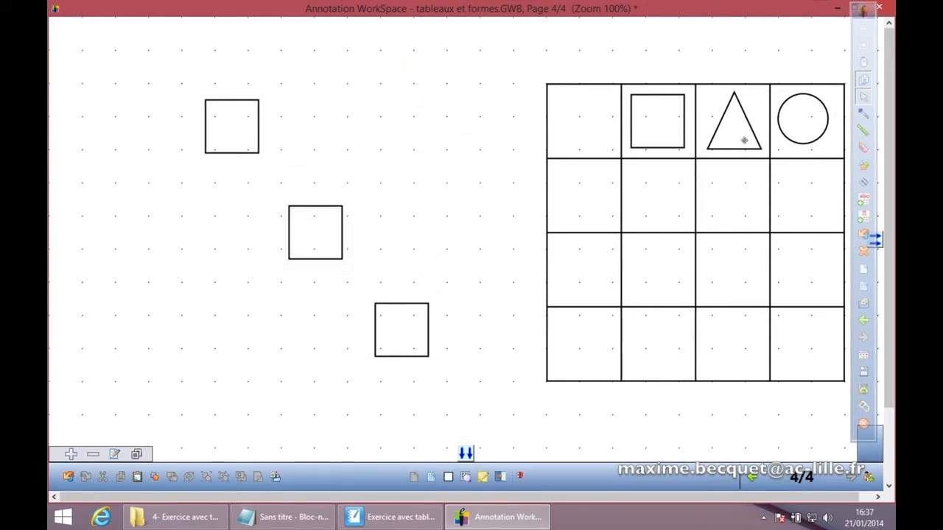
# Step: In copy mode, drag three copies of the grid's triangle onto the left of the page among the squares
pyautogui.click(684, 125)
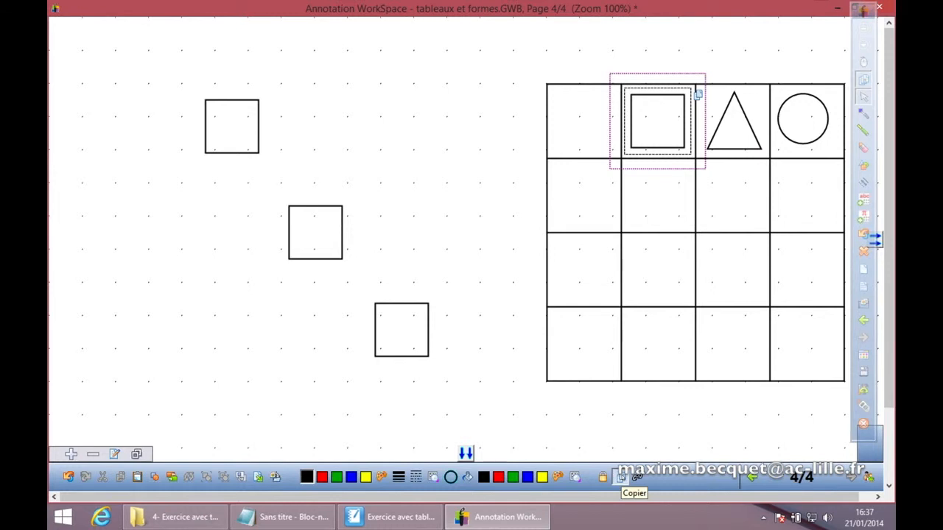
pyautogui.click(621, 477)
pyautogui.click(757, 133)
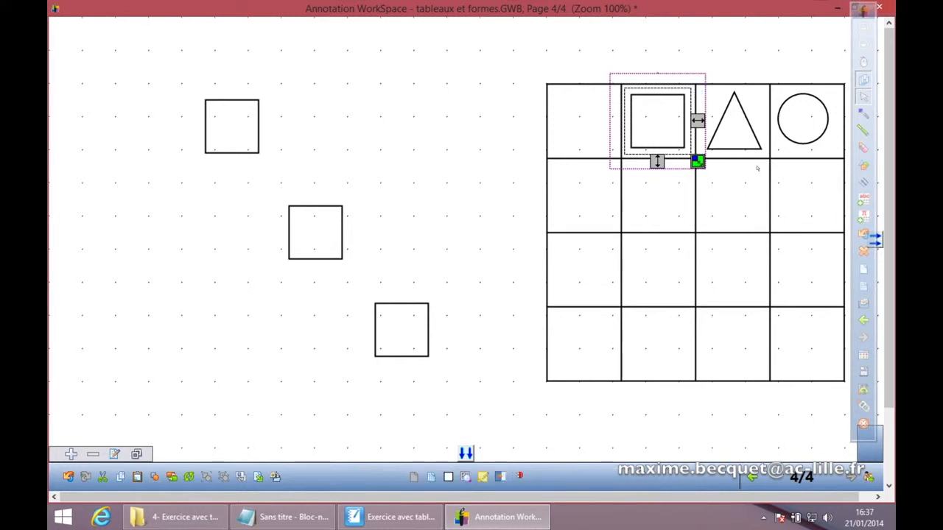
pyautogui.click(754, 131)
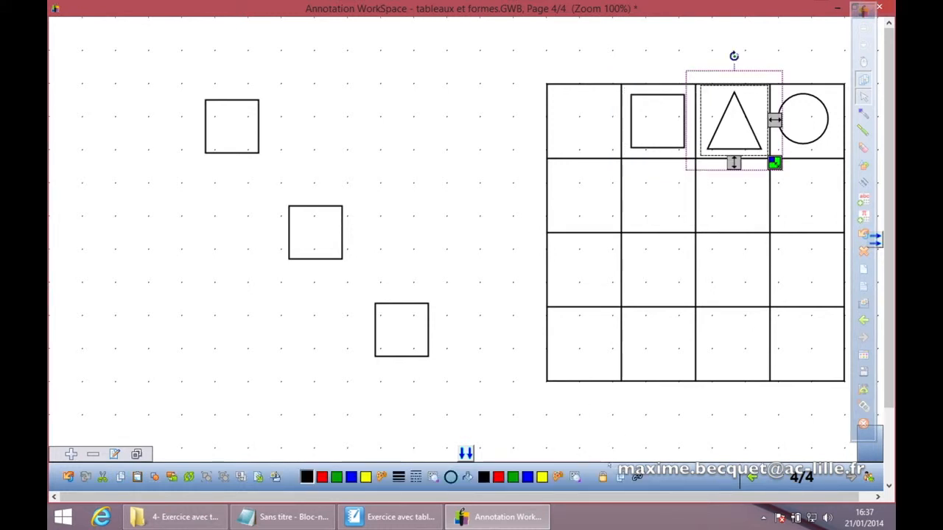
pyautogui.click(621, 476)
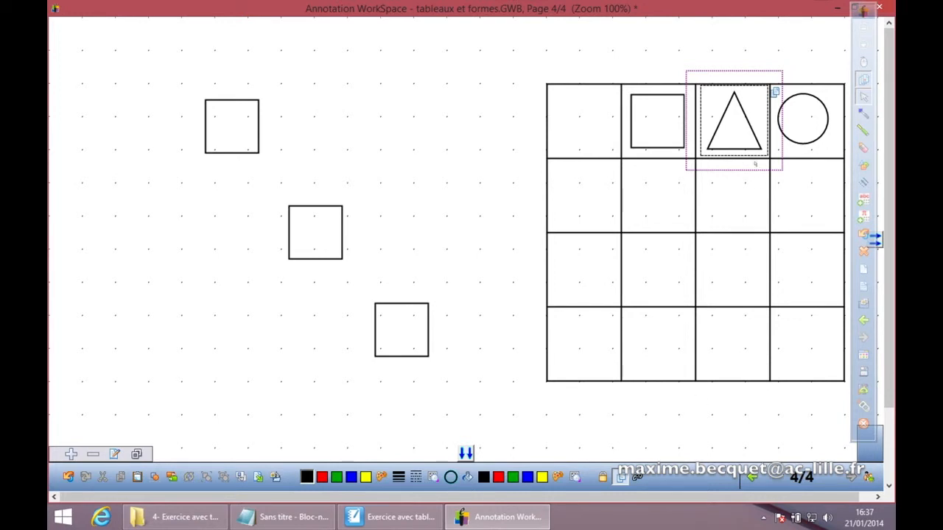
pyautogui.moveTo(748, 129); pyautogui.dragTo(244, 243)
pyautogui.moveTo(744, 125); pyautogui.dragTo(416, 122)
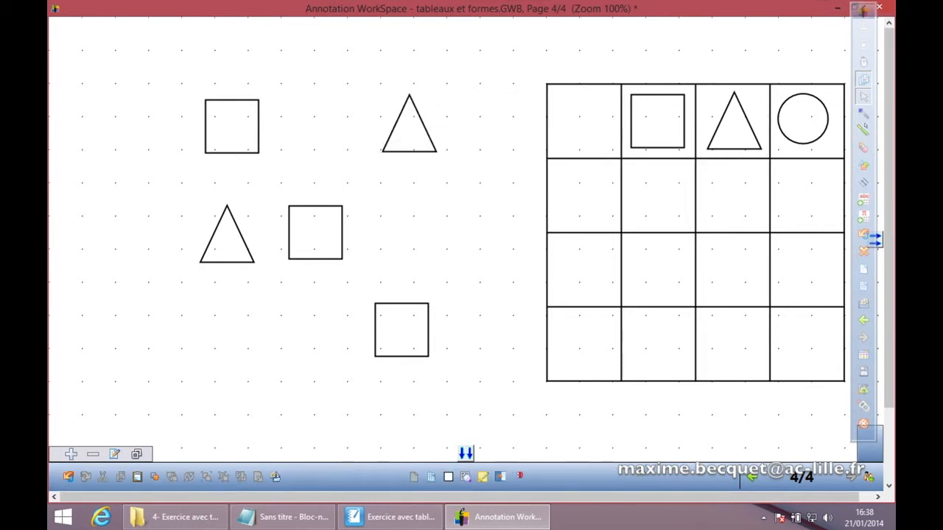
pyautogui.moveTo(747, 130); pyautogui.dragTo(333, 337)
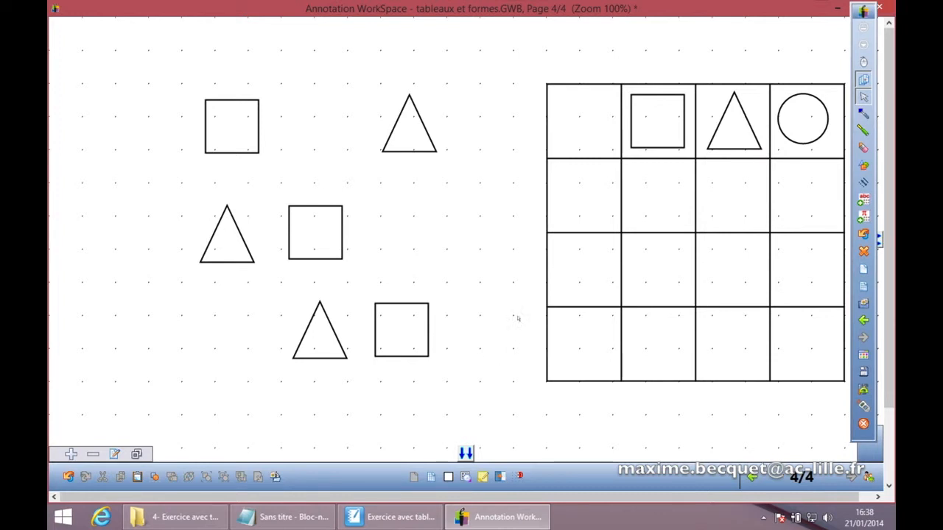
# Step: In copy mode, drag three copies of the grid's circle to complete the three-by-three arrangement, then leave copy mode
pyautogui.click(739, 100)
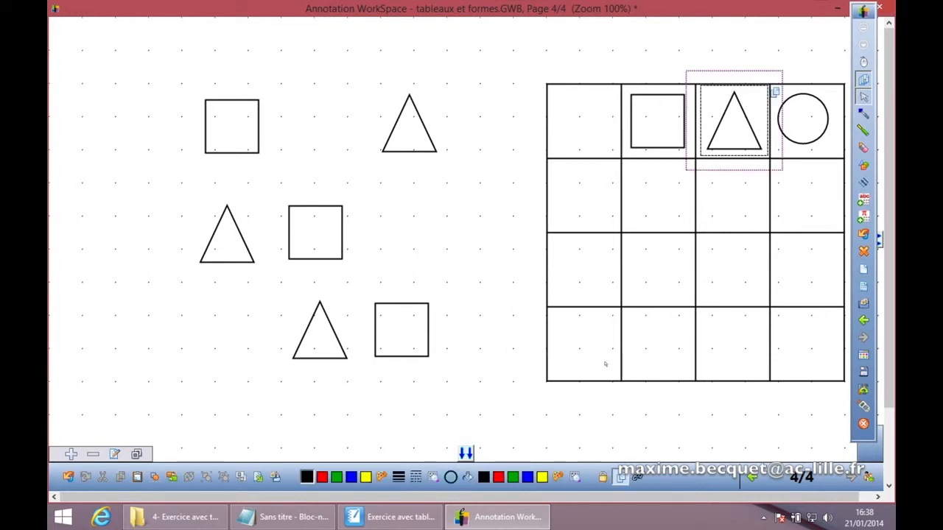
pyautogui.click(621, 477)
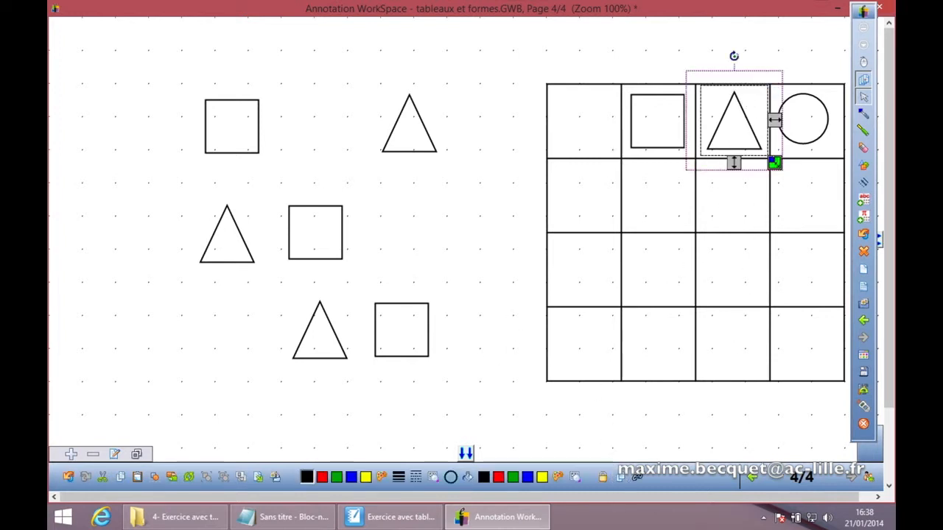
pyautogui.click(835, 122)
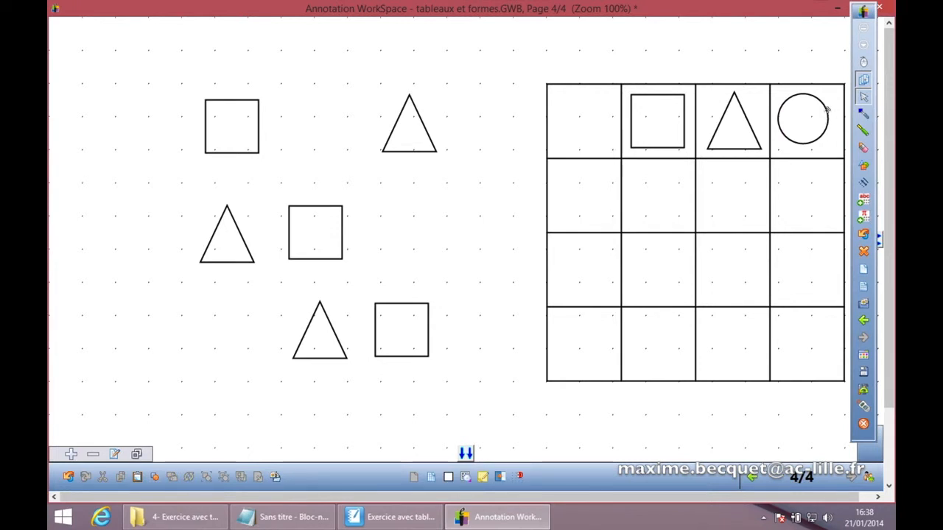
pyautogui.click(827, 114)
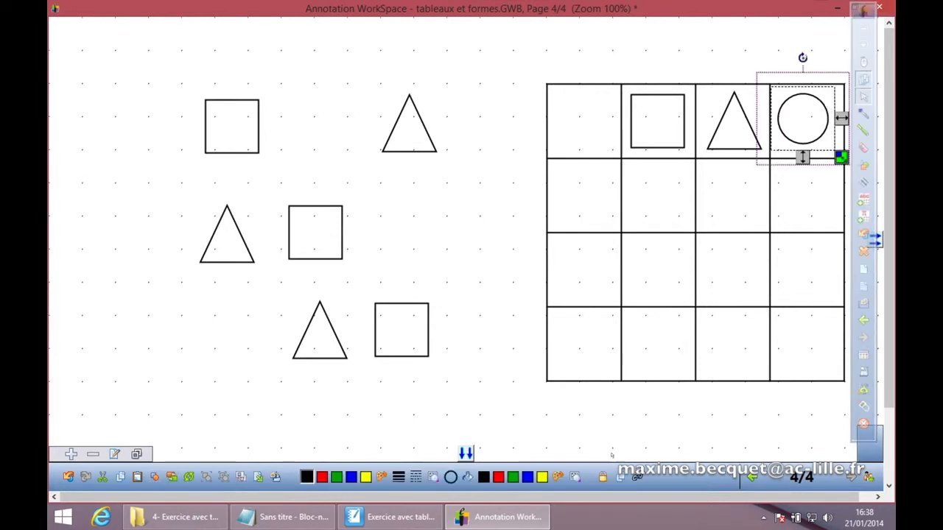
pyautogui.click(621, 477)
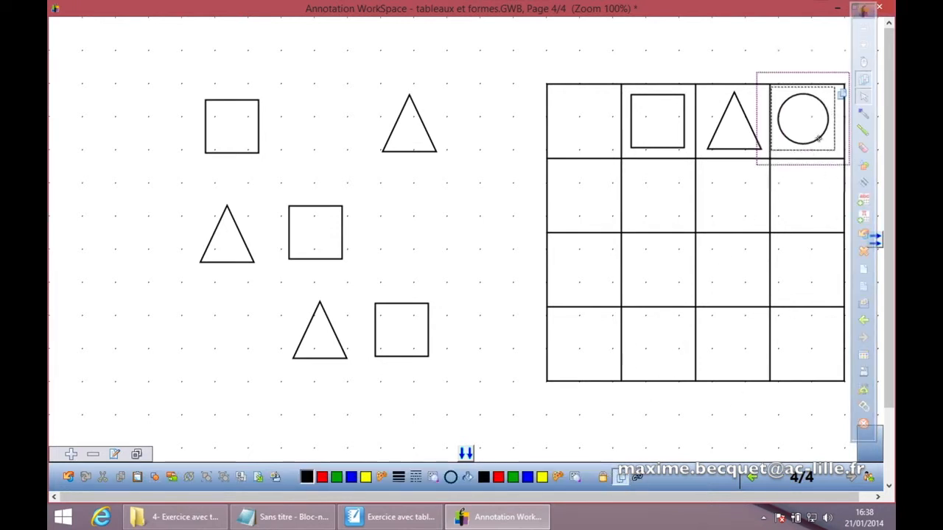
pyautogui.moveTo(820, 136); pyautogui.dragTo(424, 251)
pyautogui.moveTo(814, 133); pyautogui.dragTo(341, 143)
pyautogui.moveTo(810, 141); pyautogui.dragTo(225, 360)
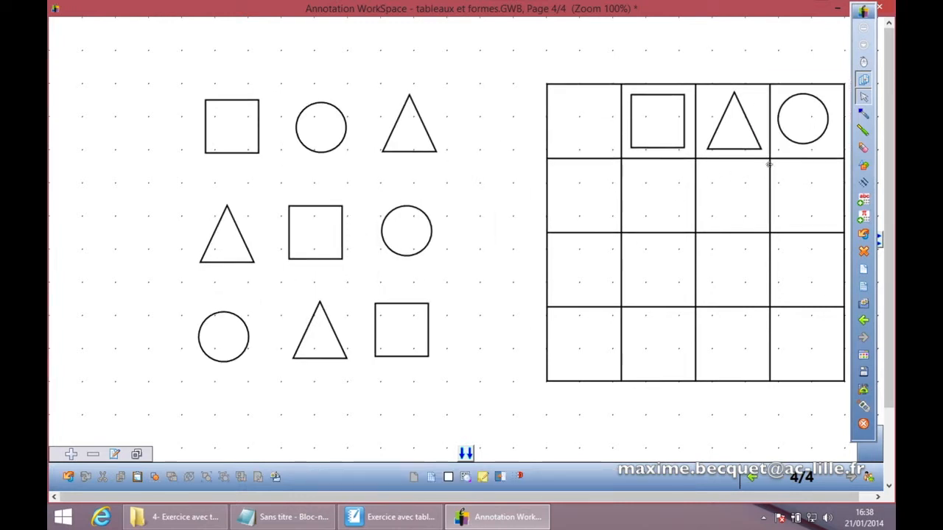
pyautogui.click(815, 140)
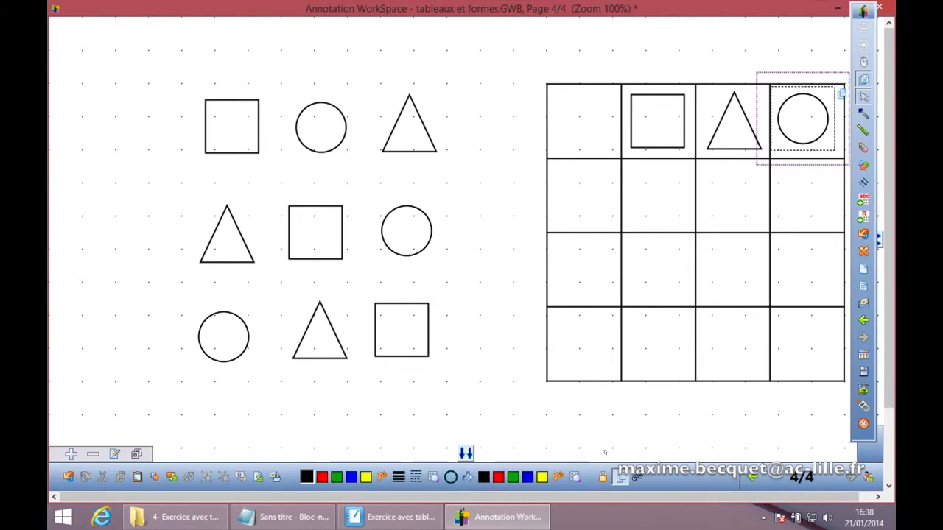
pyautogui.click(623, 477)
pyautogui.click(558, 426)
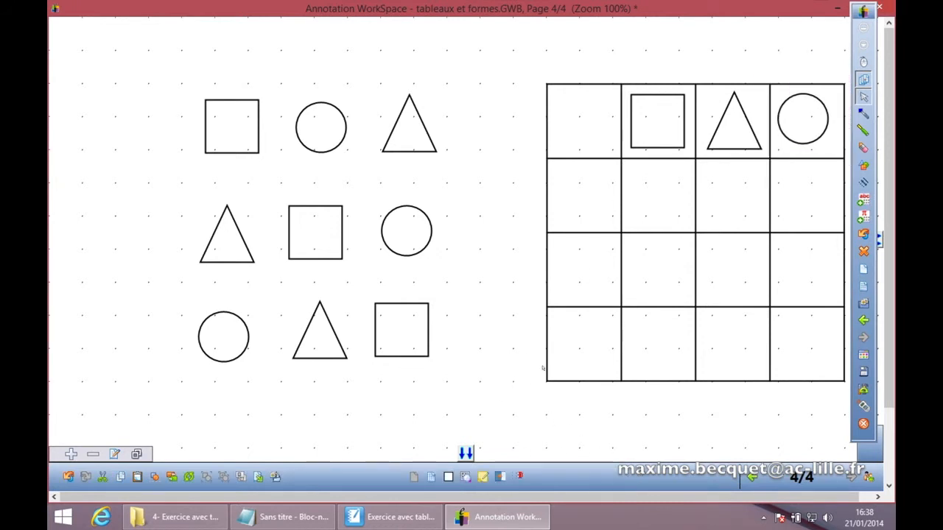
# Step: Fill the top-left square of the arrangement with green
pyautogui.click(257, 146)
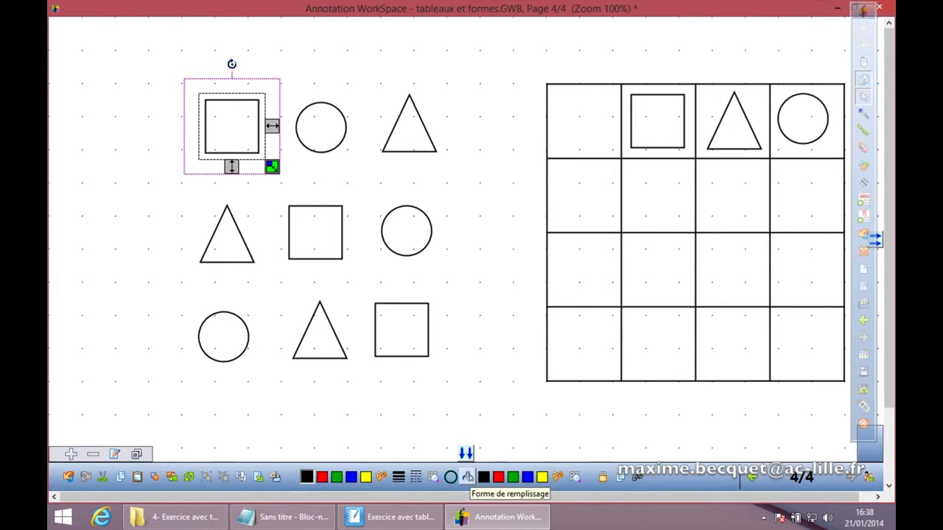
pyautogui.click(467, 476)
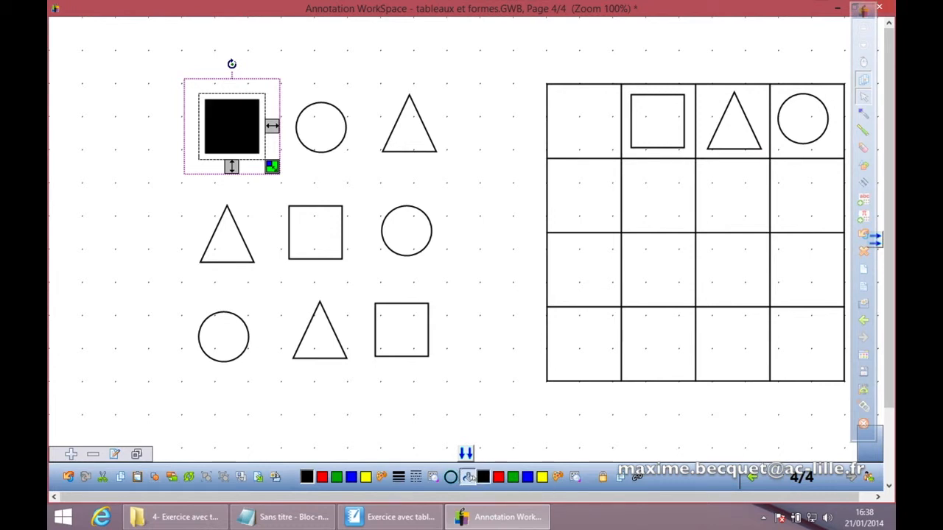
pyautogui.click(513, 477)
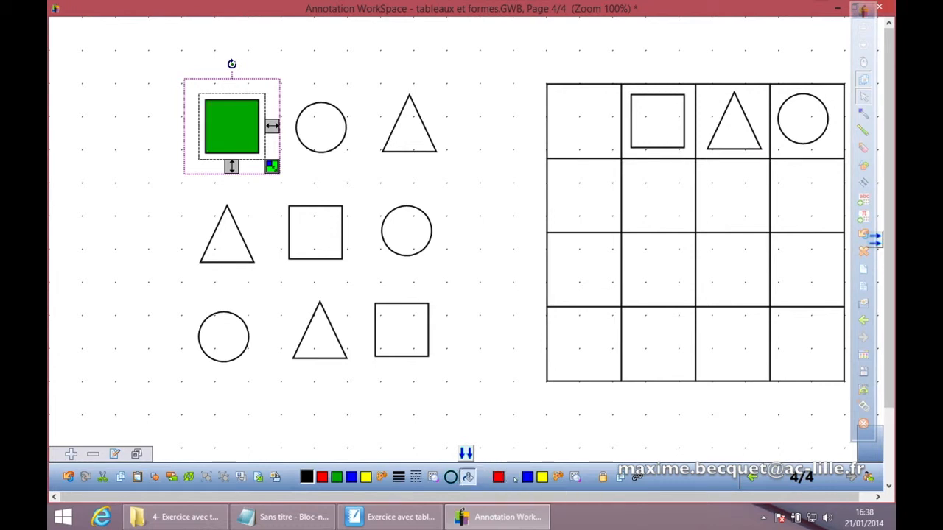
pyautogui.click(434, 299)
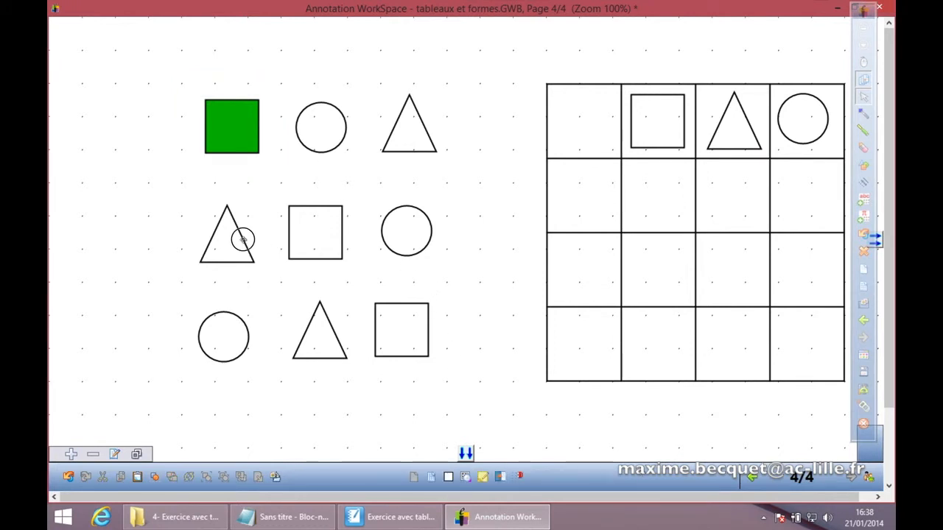
# Step: Select the middle row's triangle and circle together and fill both with green
pyautogui.click(243, 240)
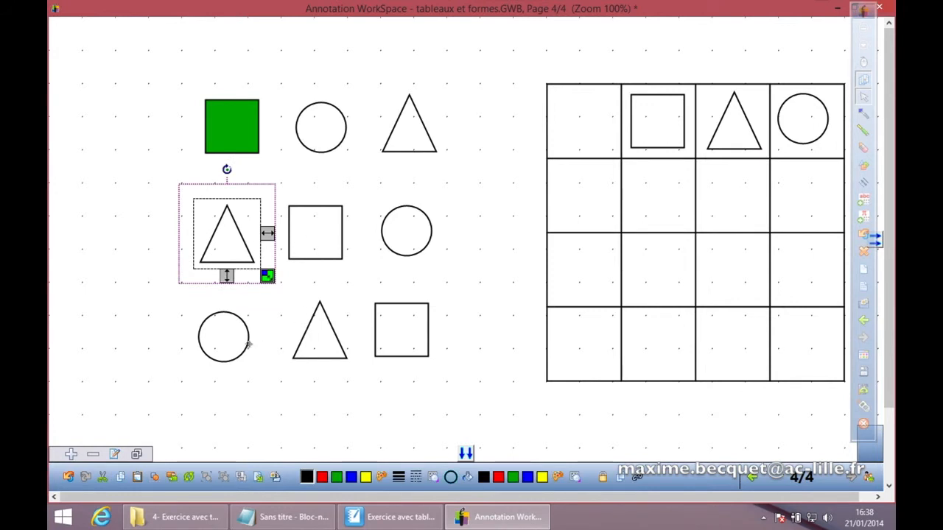
pyautogui.keyDown('shift'); pyautogui.click(429, 240); pyautogui.keyUp('shift')
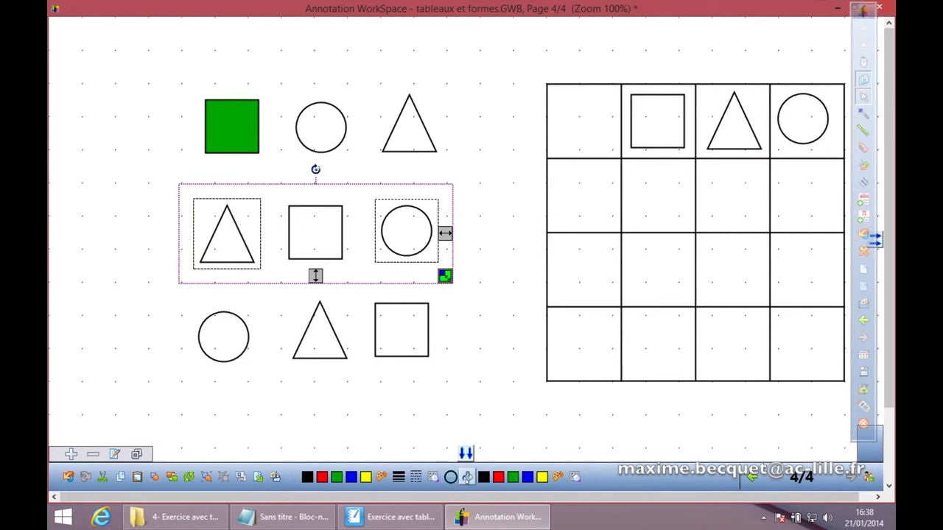
pyautogui.click(467, 478)
pyautogui.click(514, 478)
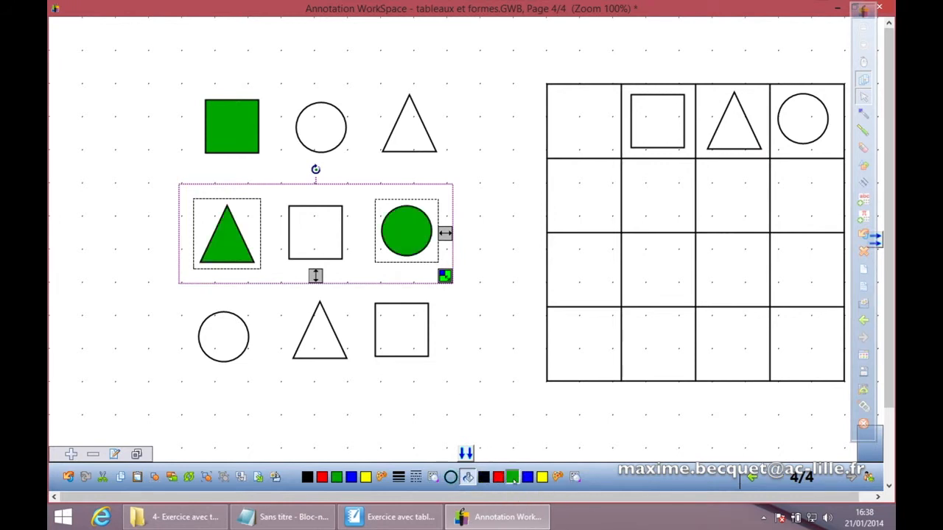
# Step: Fill the top row's circle and the bottom row's triangle and square with yellow
pyautogui.click(497, 374)
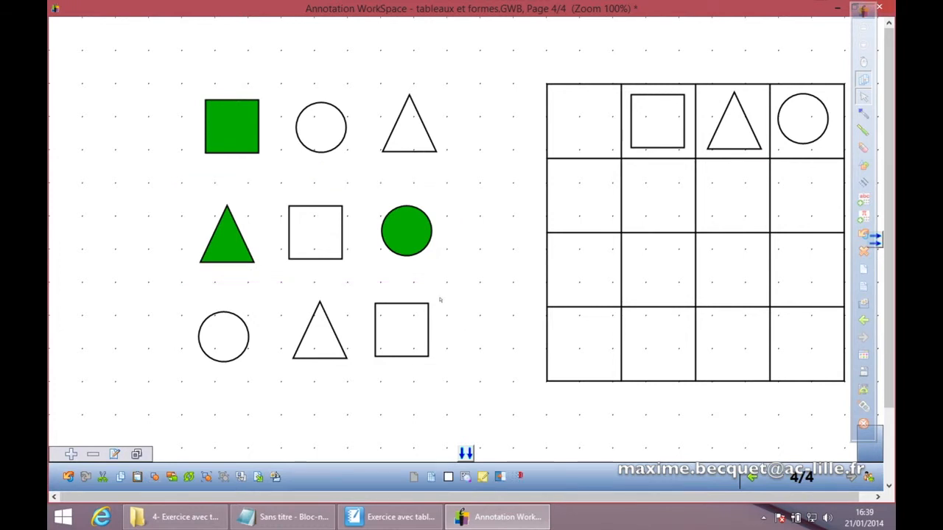
pyautogui.click(340, 146)
pyautogui.keyDown('shift'); pyautogui.click(410, 305); pyautogui.keyUp('shift')
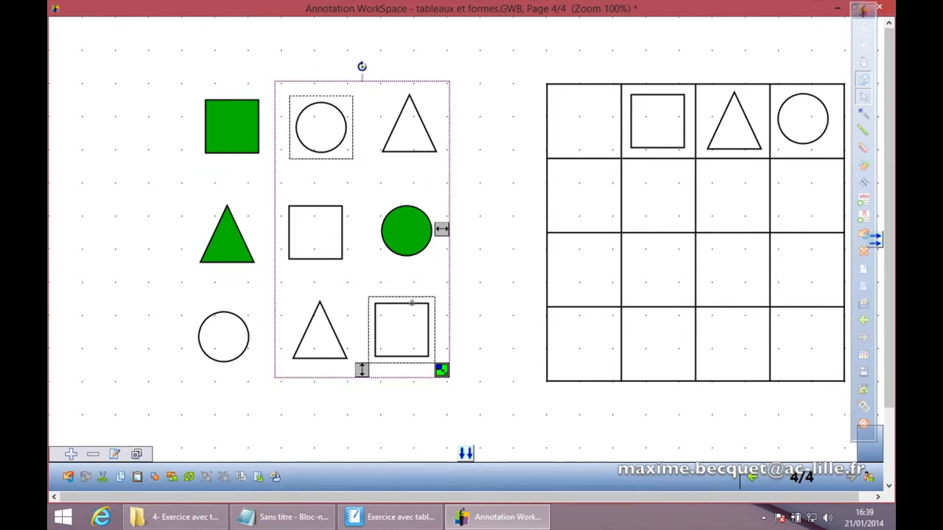
pyautogui.keyDown('shift'); pyautogui.click(322, 308); pyautogui.keyUp('shift')
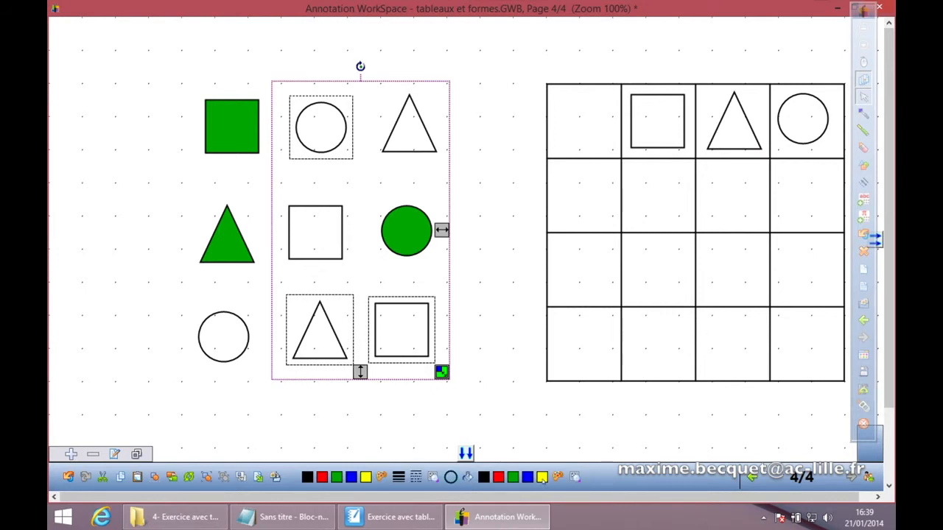
pyautogui.click(543, 477)
pyautogui.click(518, 390)
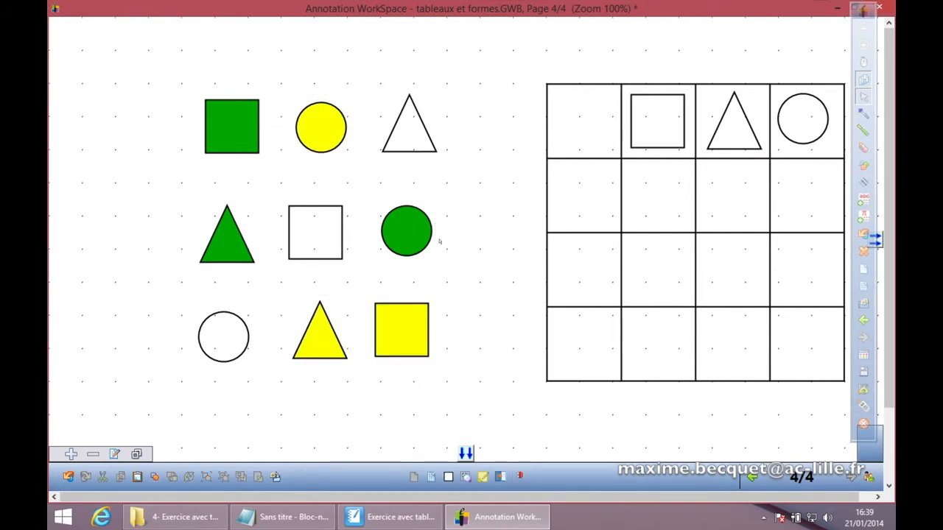
# Step: Fill the top row's triangle, the middle square and the bottom-left circle with blue
pyautogui.click(416, 152)
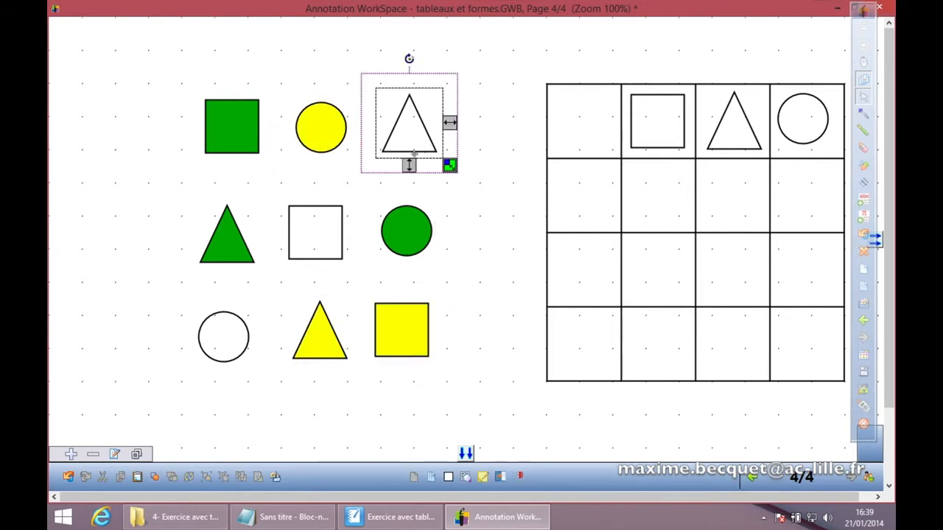
pyautogui.keyDown('ctrl'); pyautogui.click(320, 215); pyautogui.keyUp('ctrl')
pyautogui.keyDown('ctrl'); pyautogui.click(242, 324); pyautogui.keyUp('ctrl')
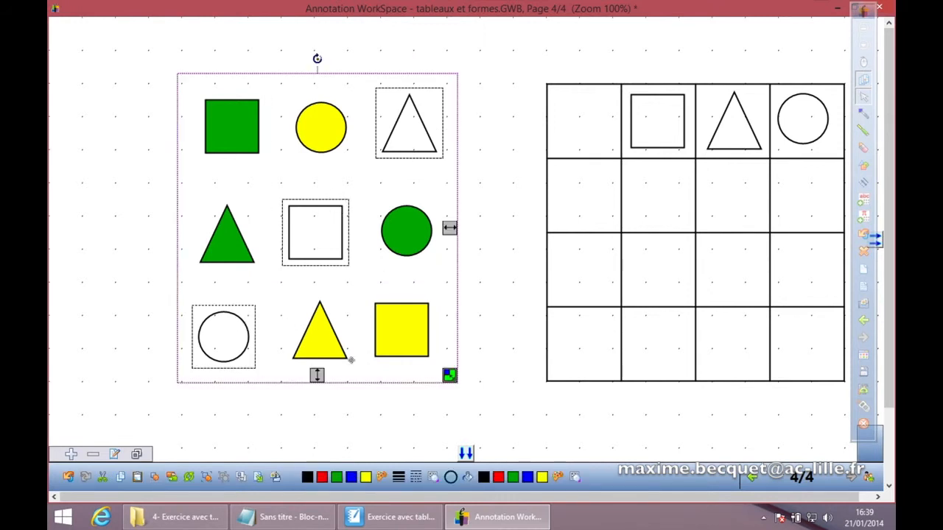
pyautogui.click(527, 478)
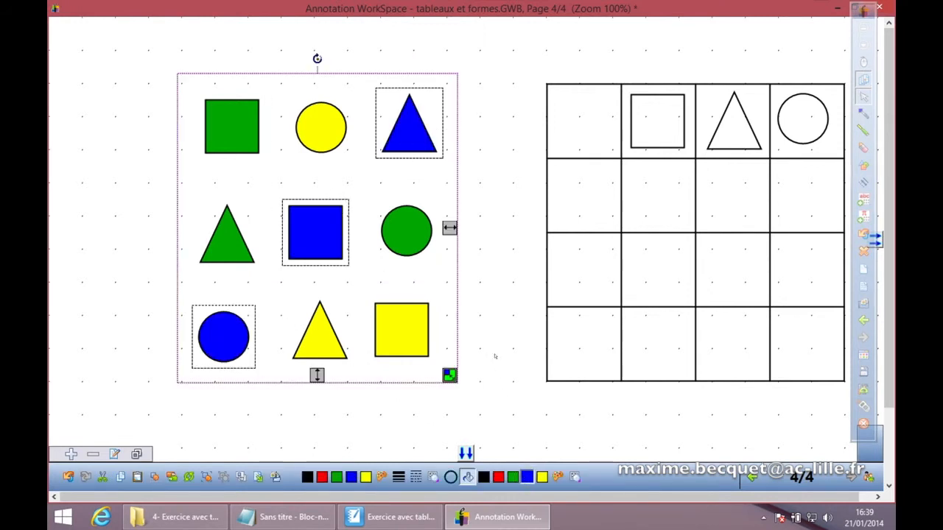
pyautogui.click(486, 311)
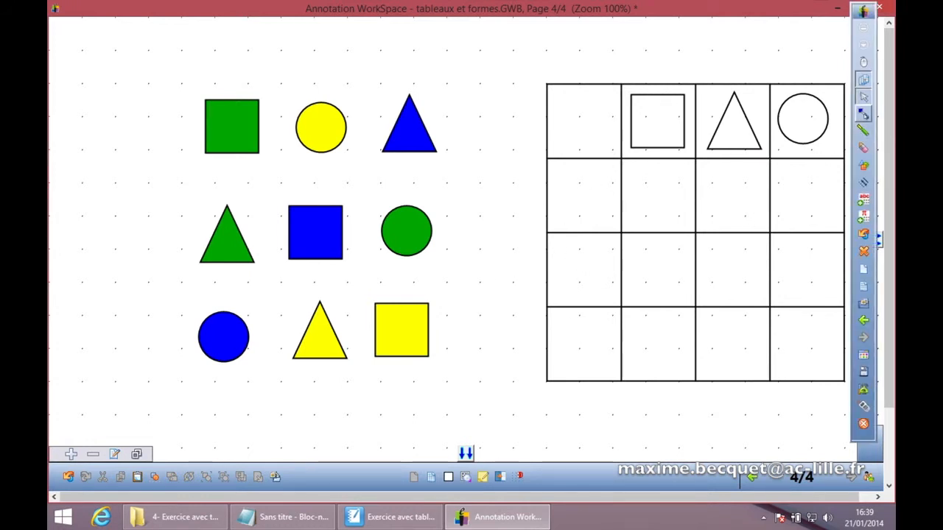
# Step: With the pen set thick and semi-transparent blue, scribble a colour patch in the grid's first cell of the second row
pyautogui.click(864, 113)
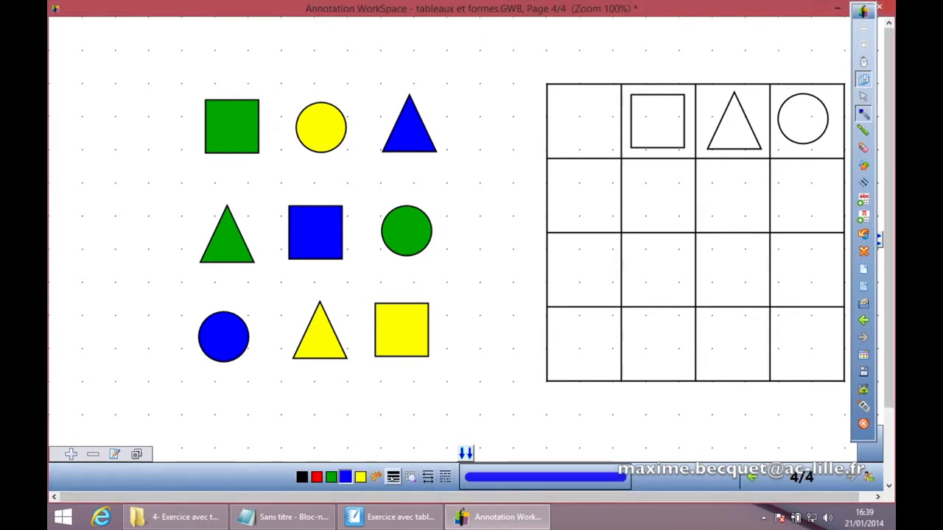
pyautogui.click(392, 477)
pyautogui.click(434, 357)
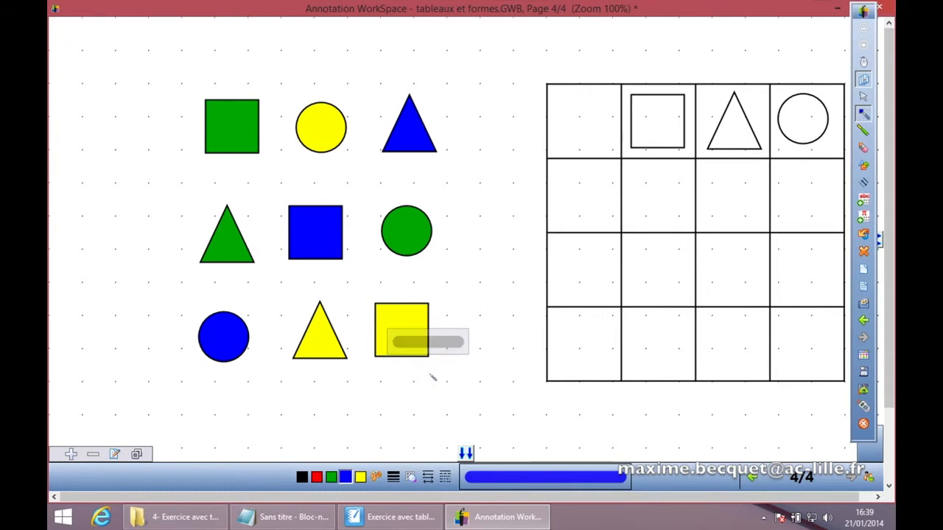
pyautogui.click(410, 477)
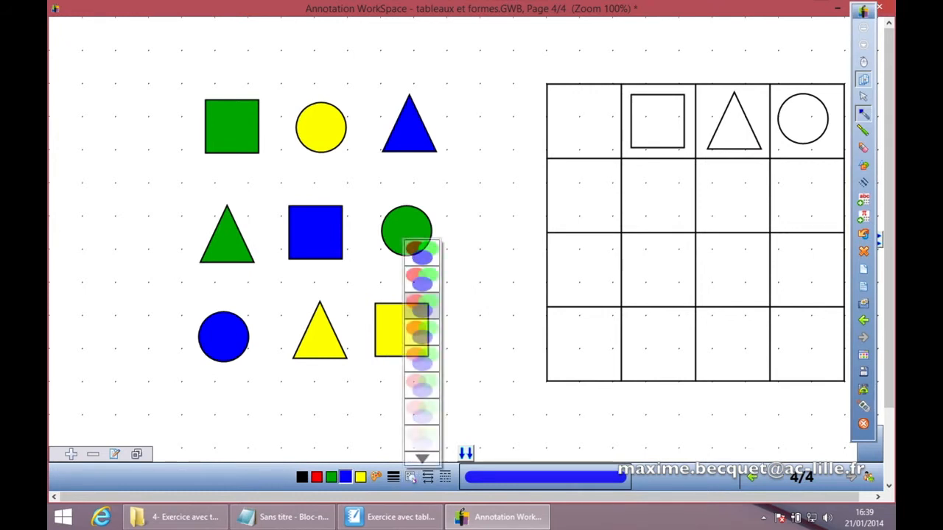
pyautogui.click(423, 309)
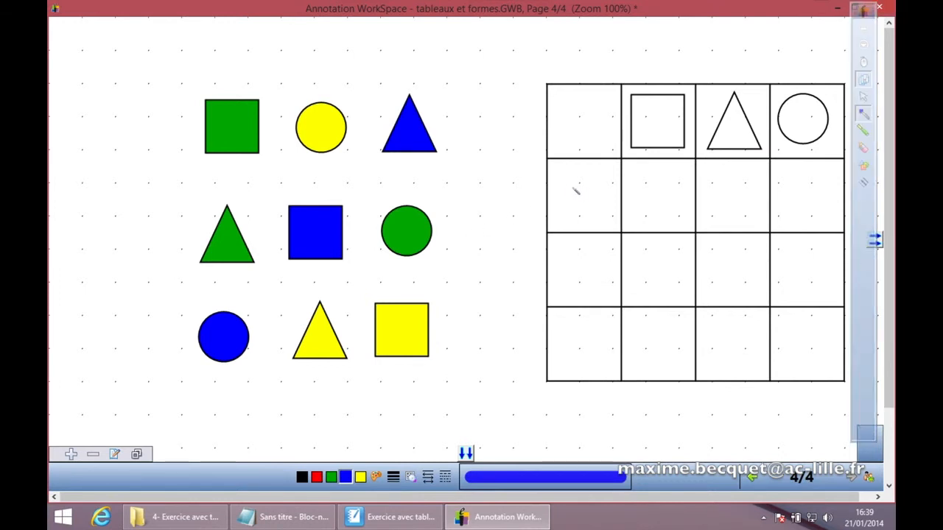
pyautogui.moveTo(585, 177)
pyautogui.mouseDown()
pyautogui.moveTo(575, 178)
pyautogui.moveTo(599, 175)
pyautogui.moveTo(563, 190)
pyautogui.moveTo(601, 186)
pyautogui.moveTo(566, 204)
pyautogui.moveTo(599, 219)
pyautogui.mouseUp()
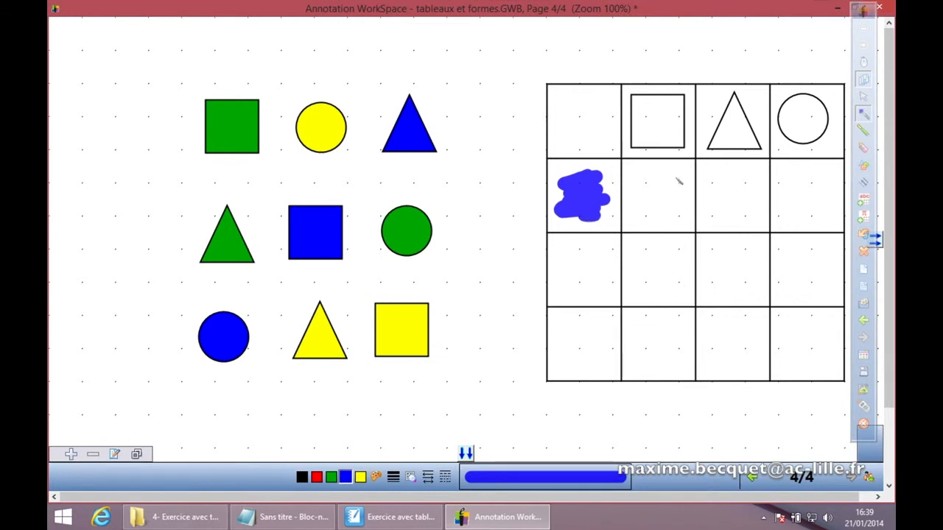
# Step: In copy mode, duplicate the blue patch into the two first-column cells below it, then leave copy mode
pyautogui.click(863, 97)
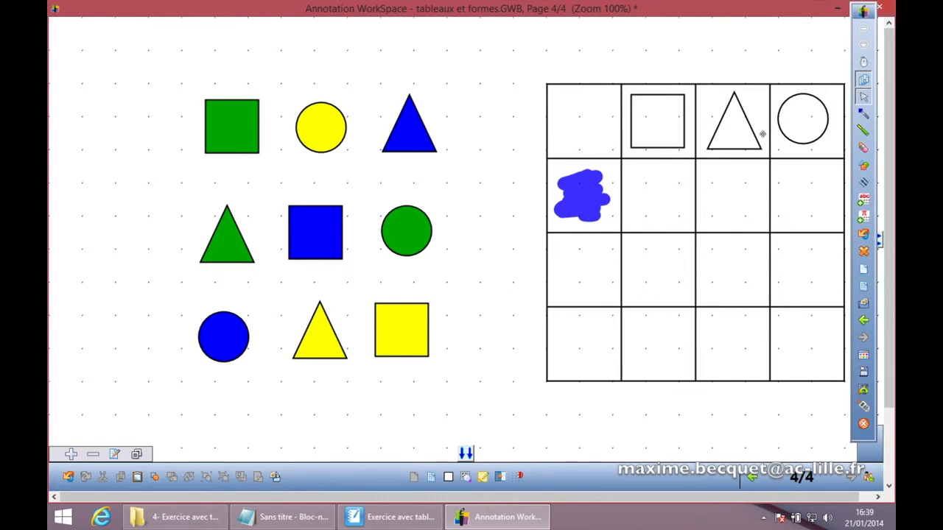
pyautogui.click(583, 199)
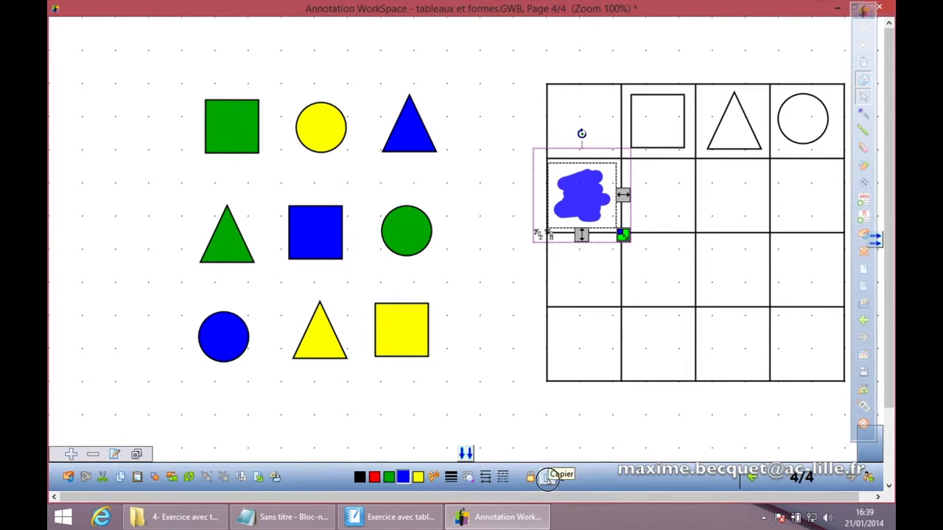
pyautogui.click(548, 477)
pyautogui.moveTo(593, 193); pyautogui.dragTo(592, 263)
pyautogui.moveTo(589, 201); pyautogui.dragTo(589, 337)
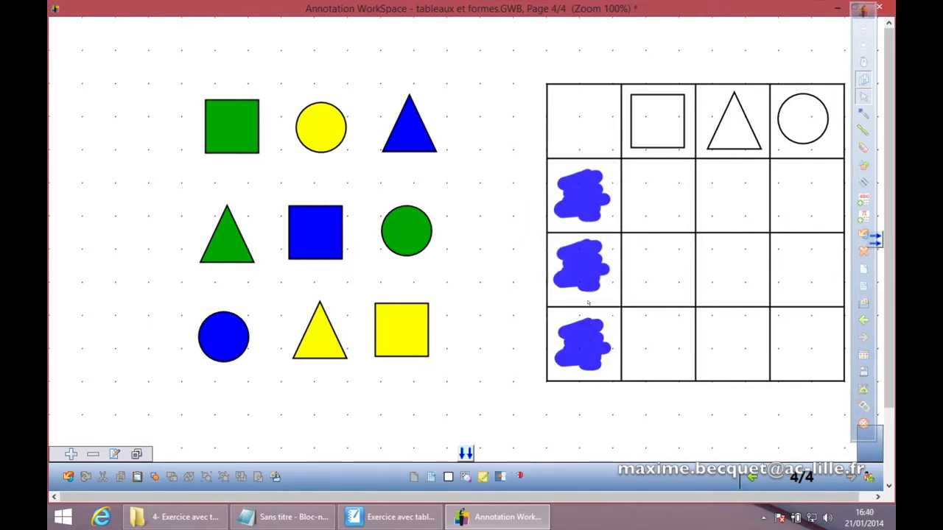
pyautogui.click(585, 195)
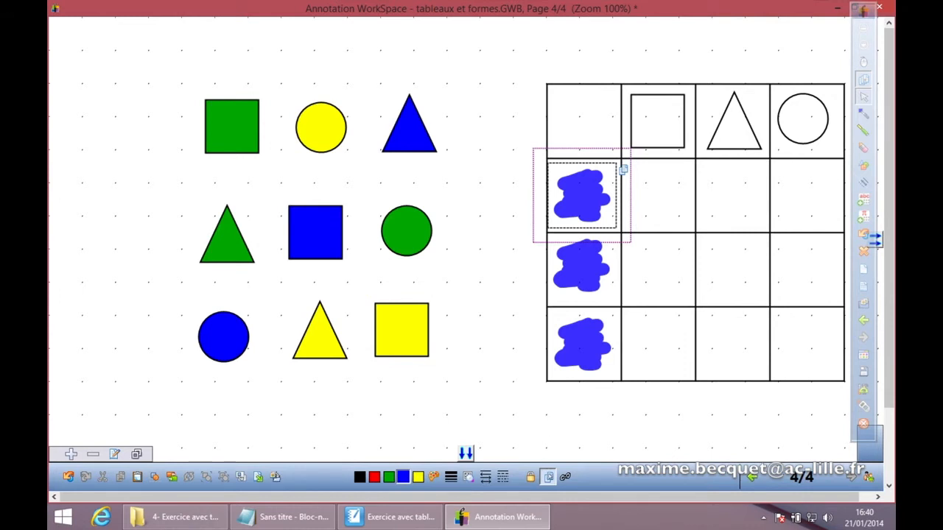
pyautogui.click(549, 478)
pyautogui.click(553, 425)
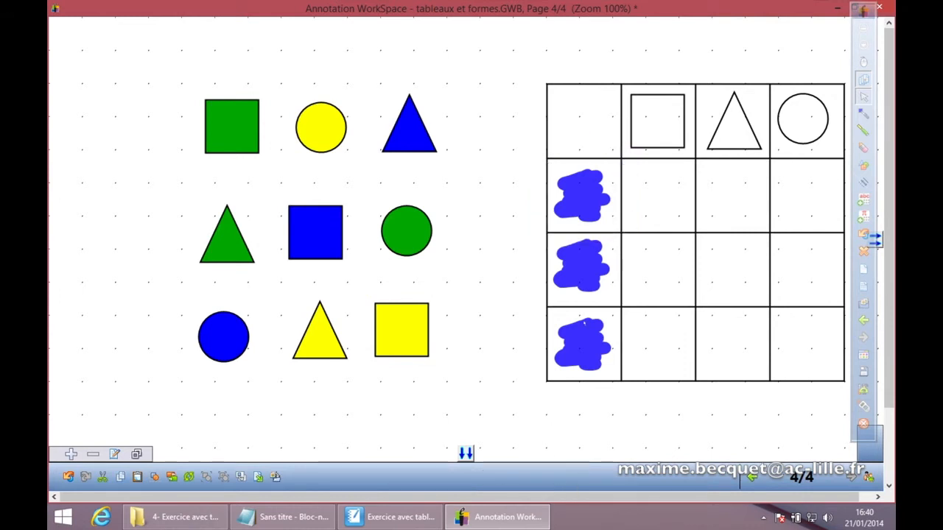
# Step: Recolour the middle patch yellow and the bottom patch green
pyautogui.click(587, 264)
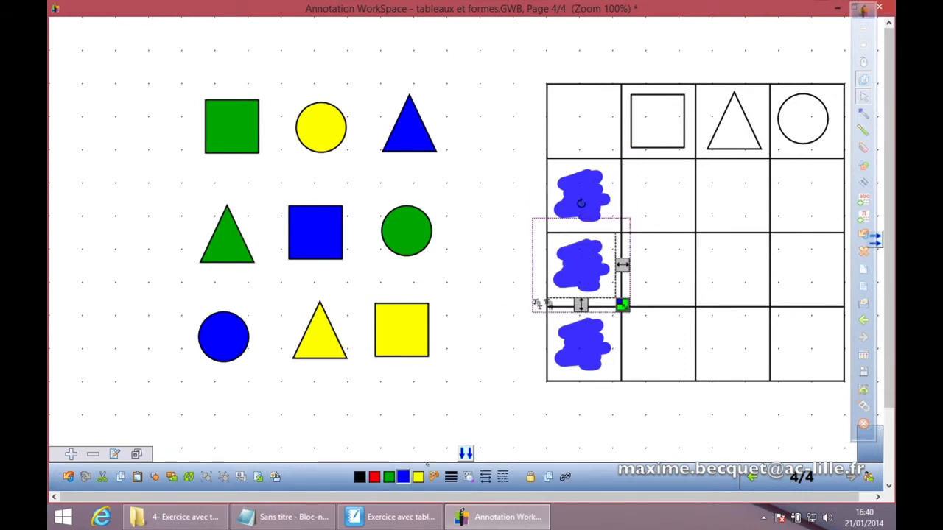
pyautogui.click(417, 477)
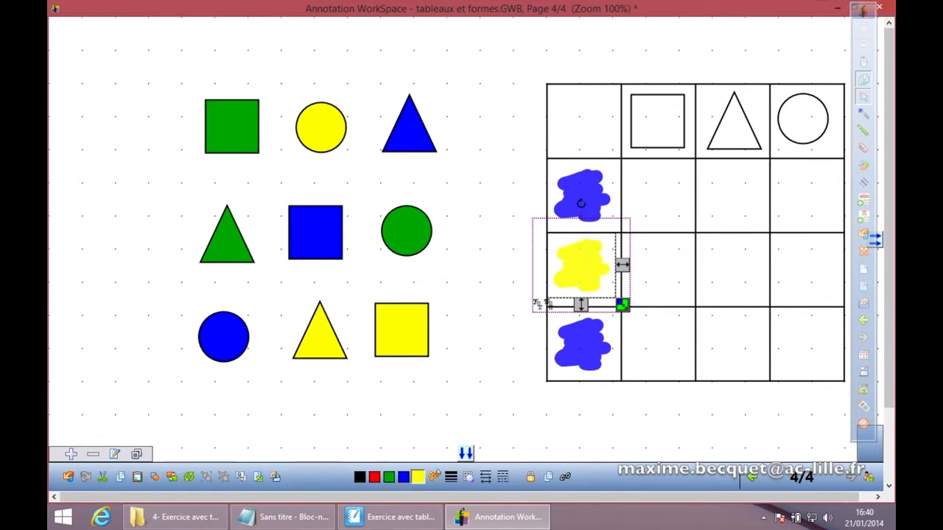
pyautogui.click(543, 405)
pyautogui.click(593, 329)
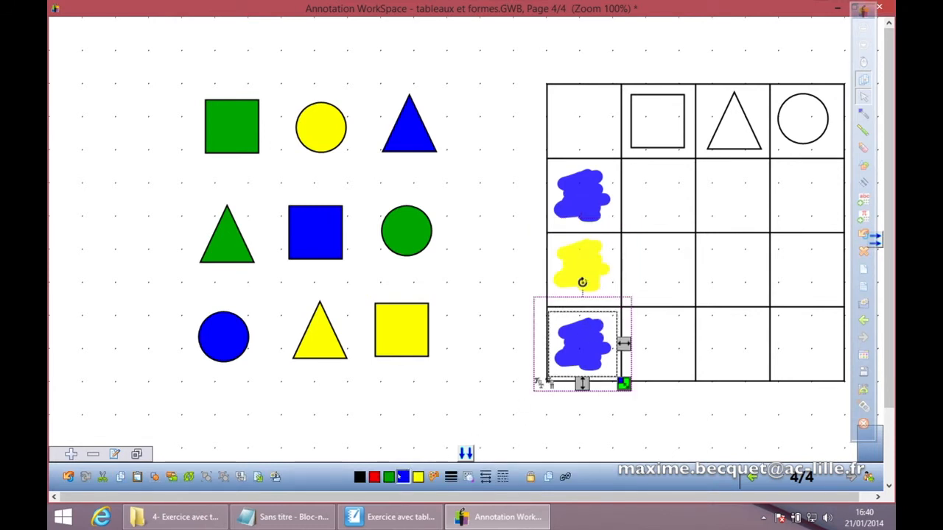
pyautogui.click(388, 477)
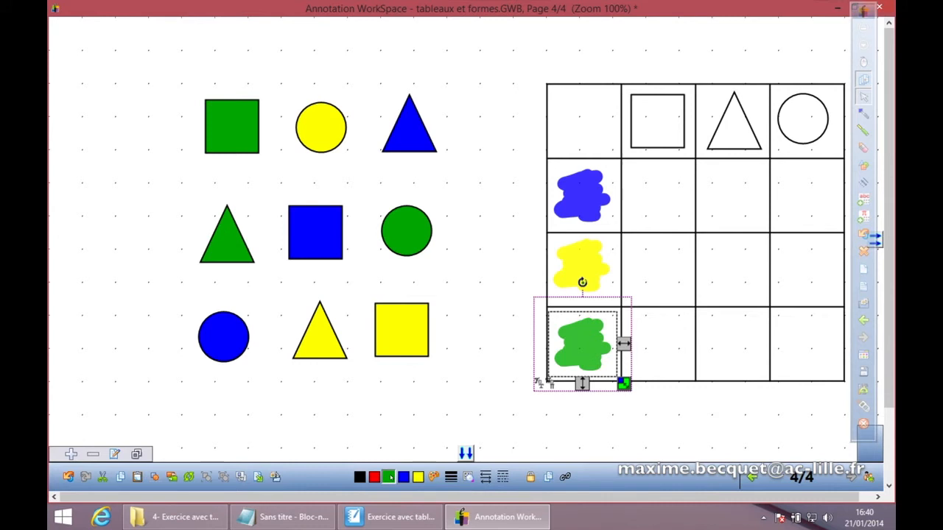
pyautogui.click(483, 384)
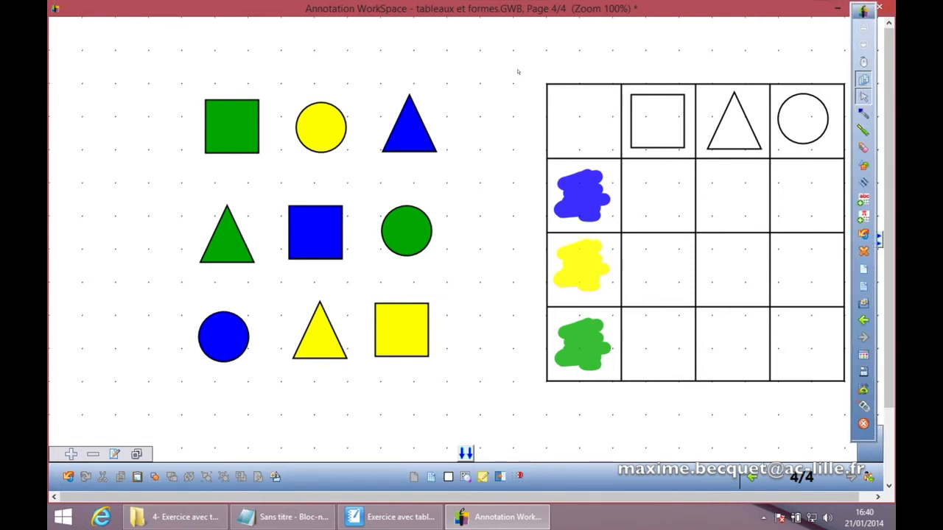
# Step: Group the grid together with its header shapes and colour patches, then lock the group in place
pyautogui.moveTo(517, 70); pyautogui.dragTo(849, 390)
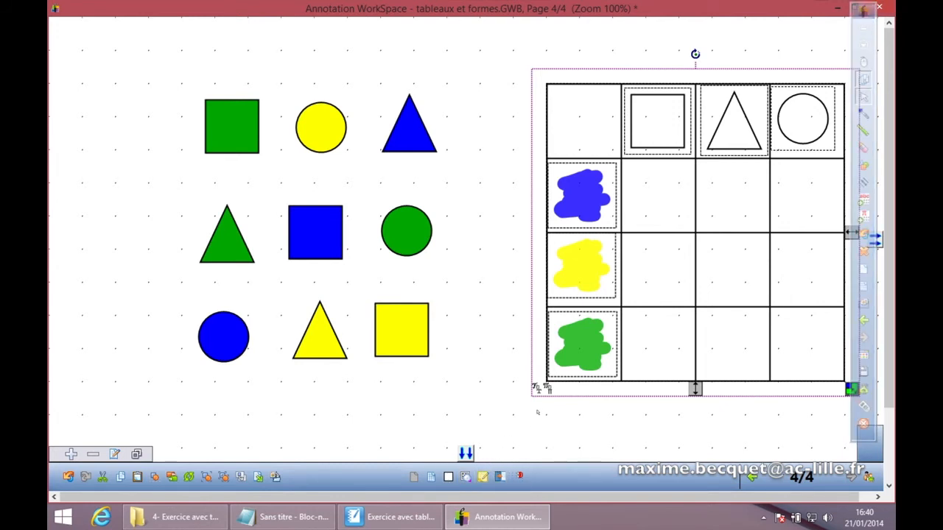
pyautogui.click(537, 414)
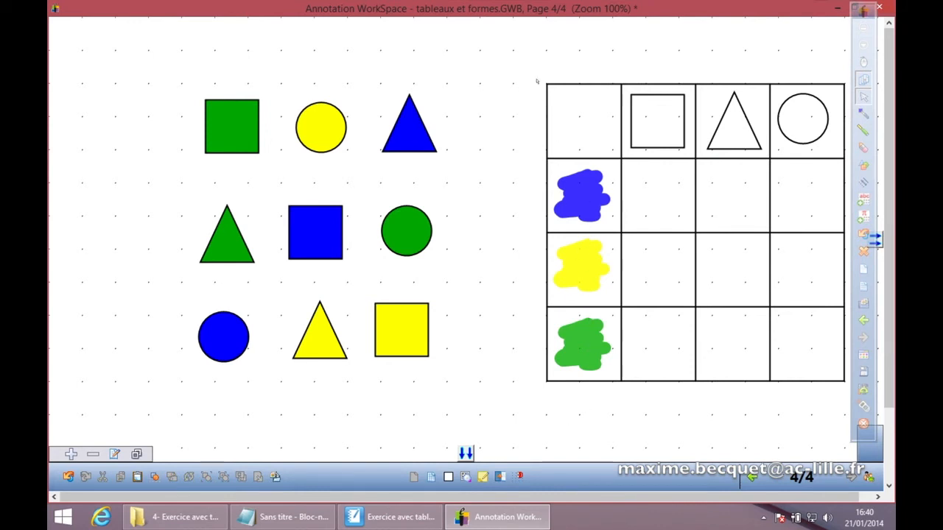
pyautogui.moveTo(526, 67); pyautogui.dragTo(847, 394)
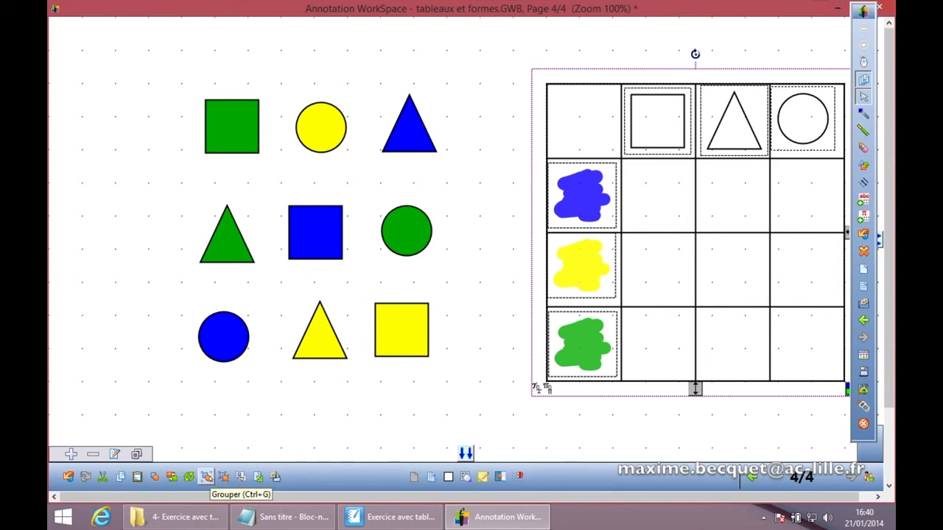
pyautogui.click(205, 476)
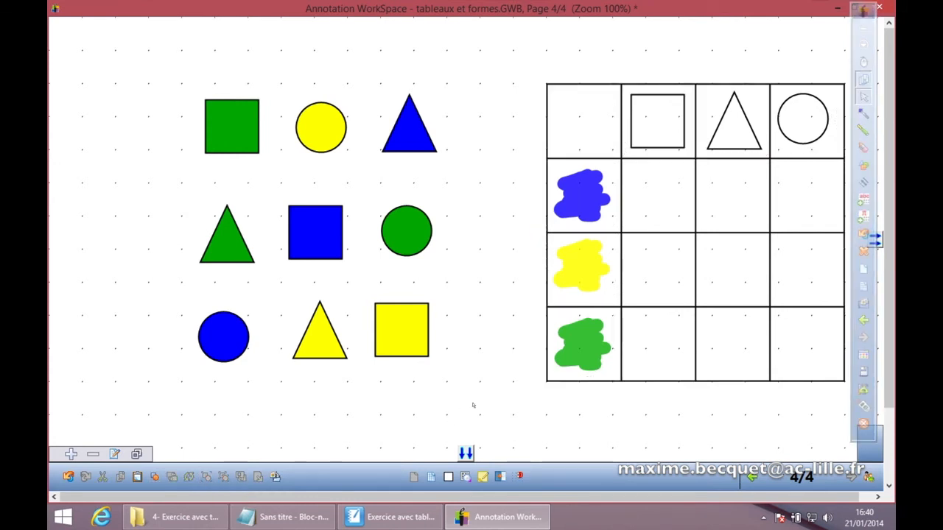
pyautogui.click(564, 349)
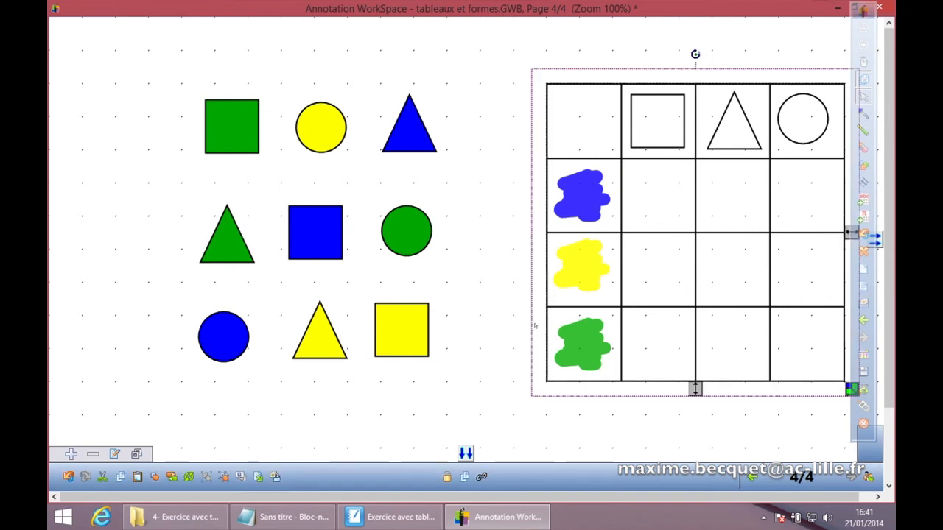
pyautogui.click(448, 478)
pyautogui.click(451, 407)
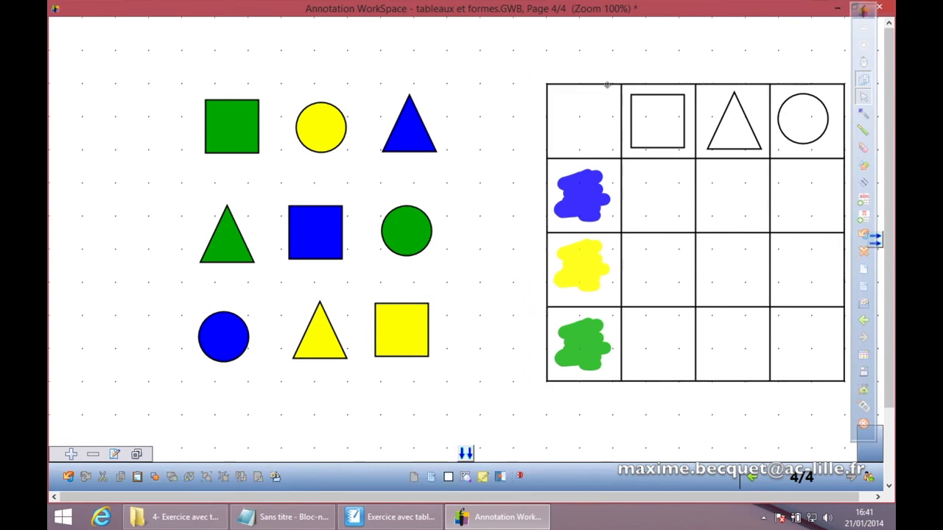
# Step: Sort the blue triangle into the grid's triangle column in the blue row
pyautogui.moveTo(409, 131); pyautogui.dragTo(741, 207)
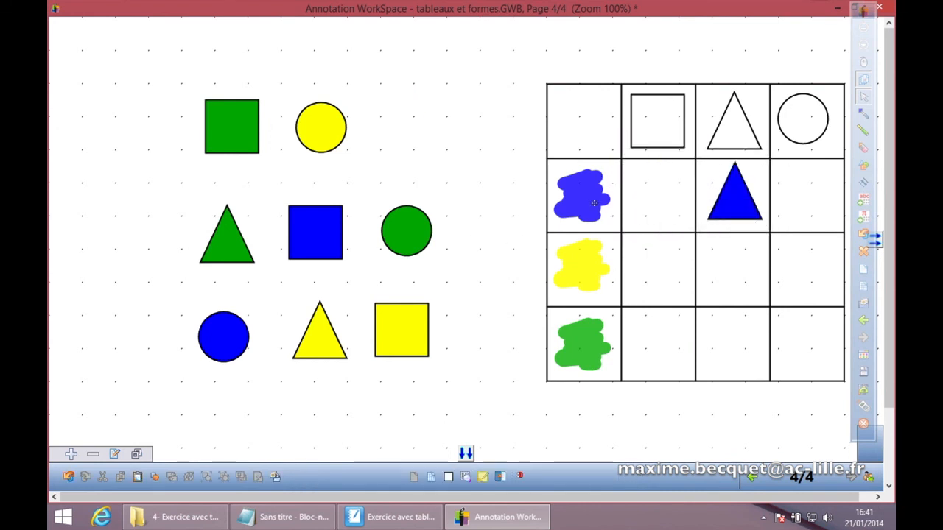